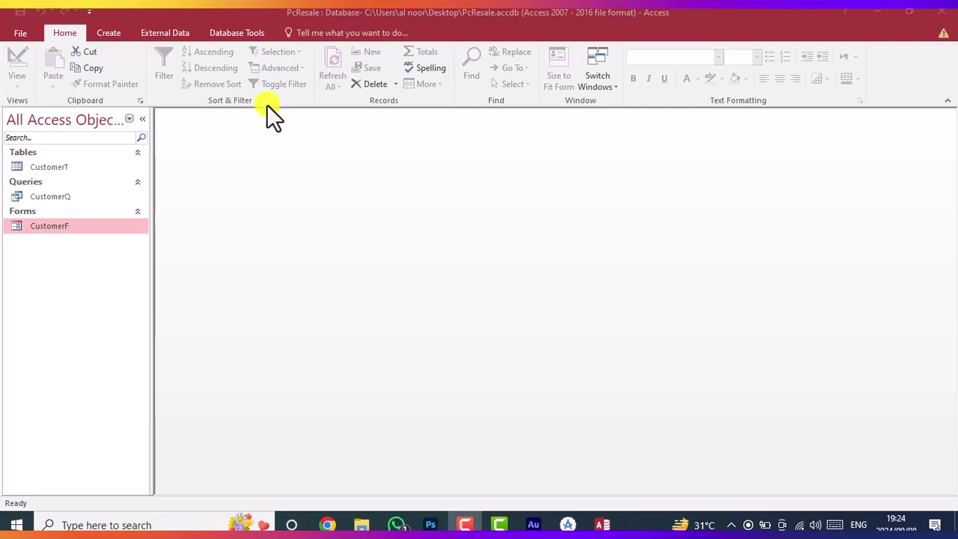
Create a basic report from the CustomerT table.
left_click(113, 36)
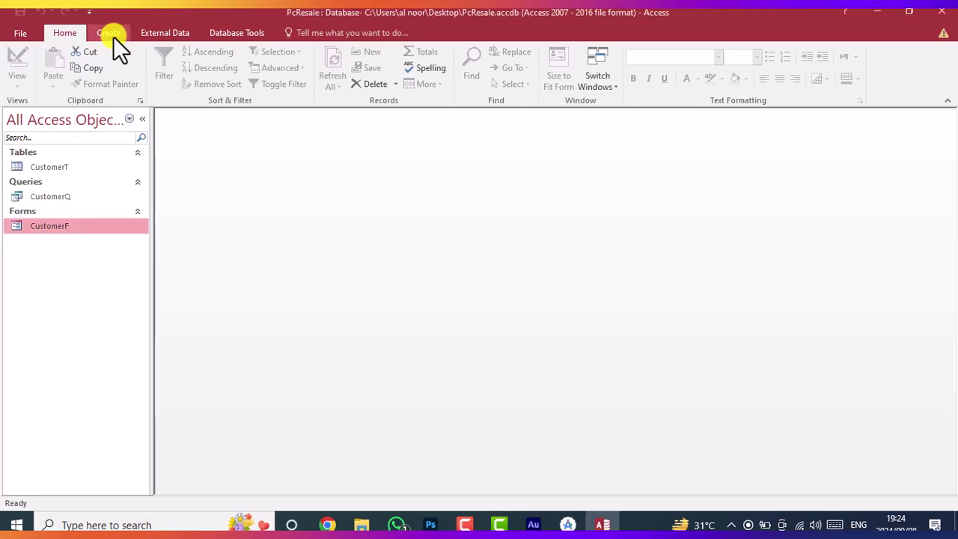
left_click(114, 37)
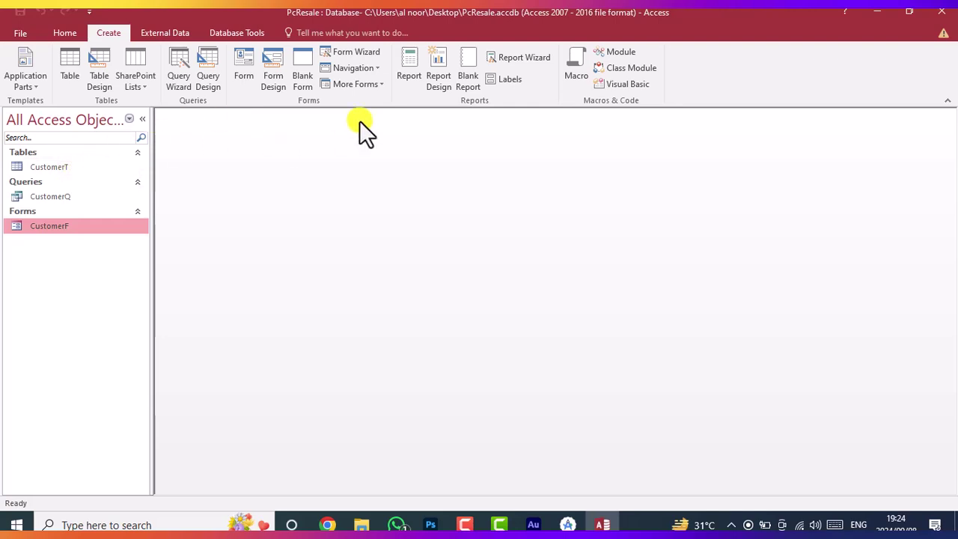
left_click(77, 168)
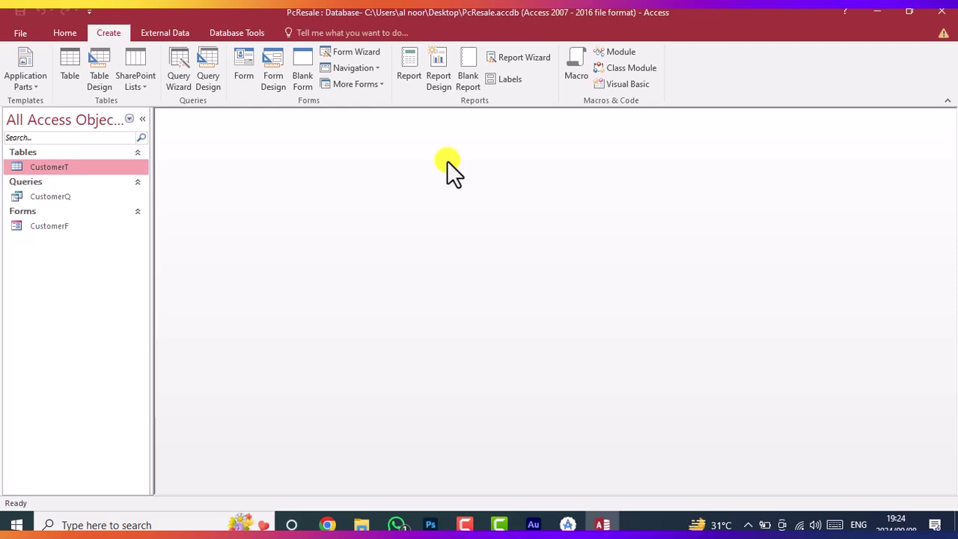
left_click(409, 64)
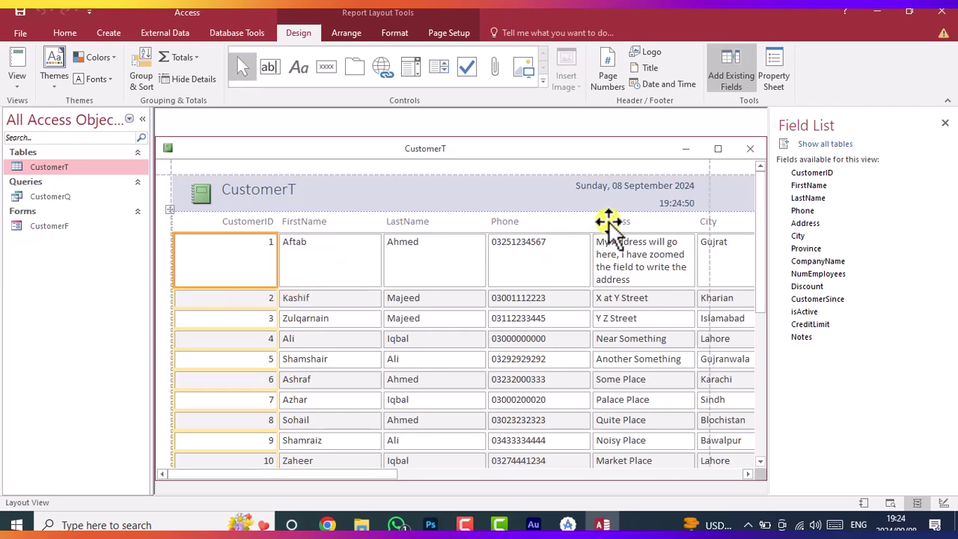
Close the field list and enlarge the CustomerT report window to fill the workspace.
left_click(945, 122)
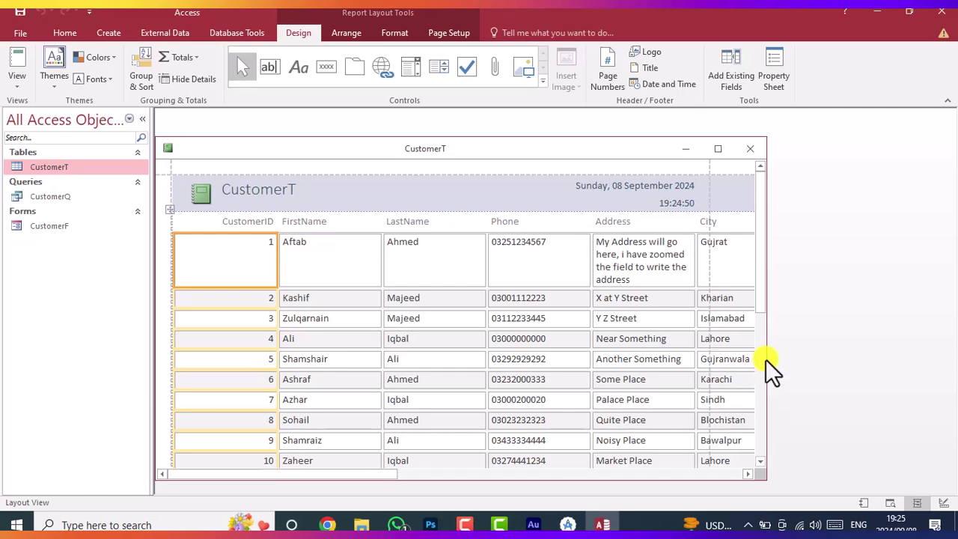
left_click_drag(767, 360, 948, 342)
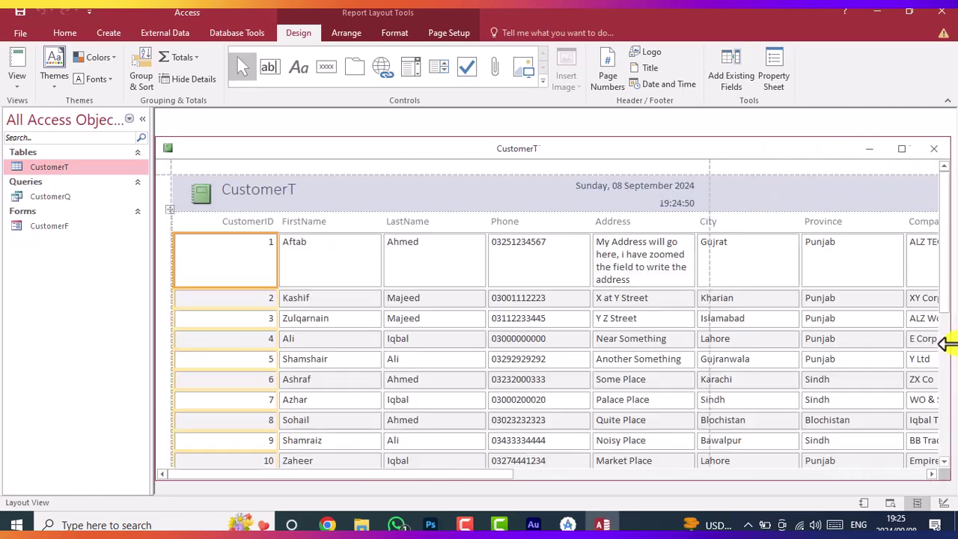
left_click(908, 149)
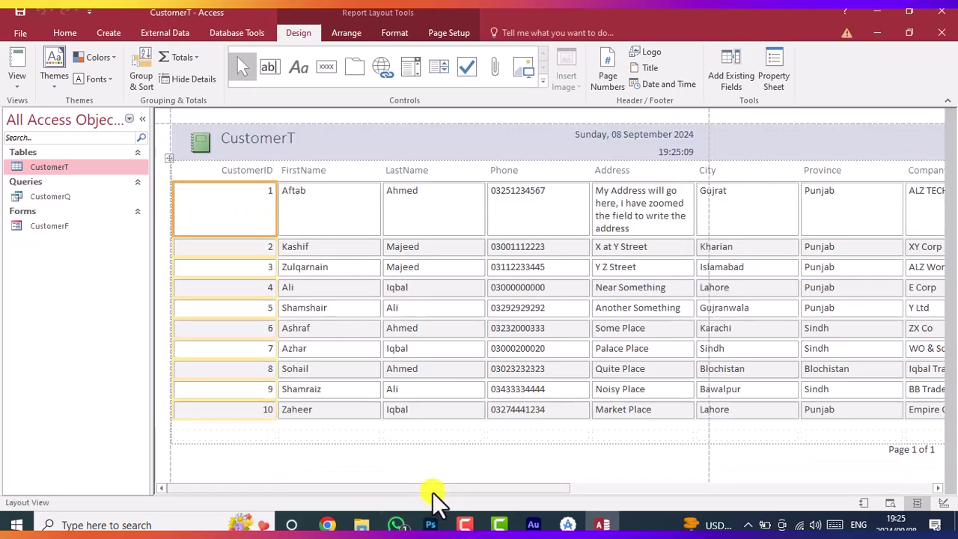
left_click_drag(434, 488, 479, 488)
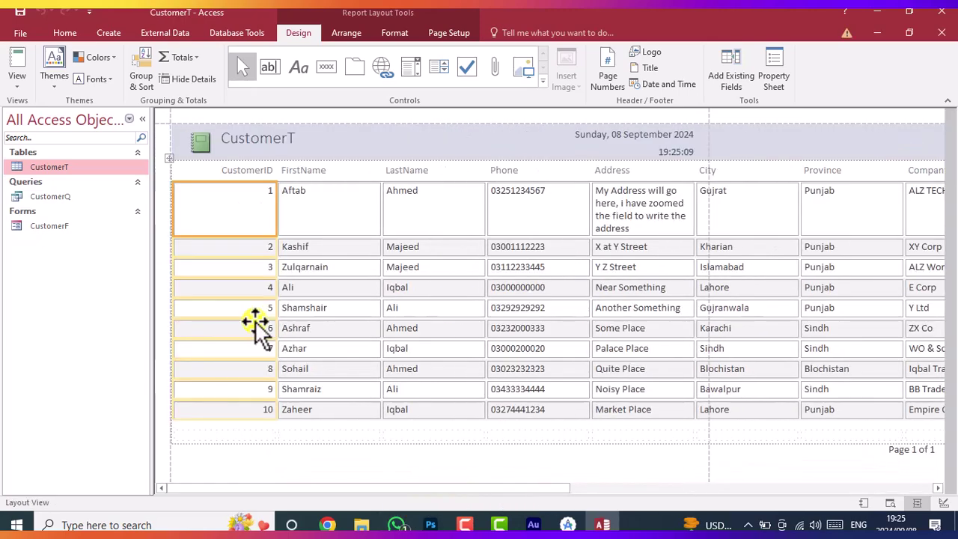
Open the CustomerT report in Print Preview and examine how its columns are spread across the pages, returning to the first page.
left_click(19, 82)
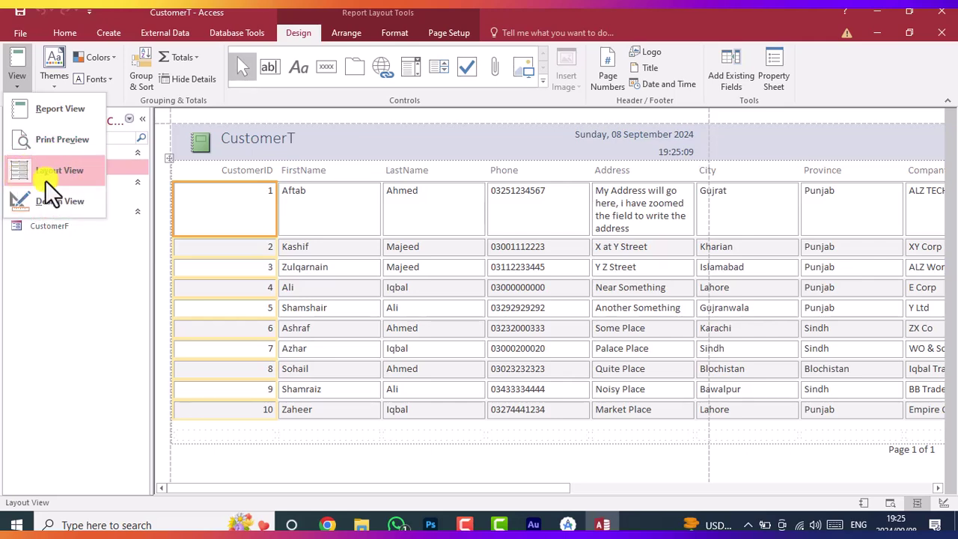
left_click(63, 138)
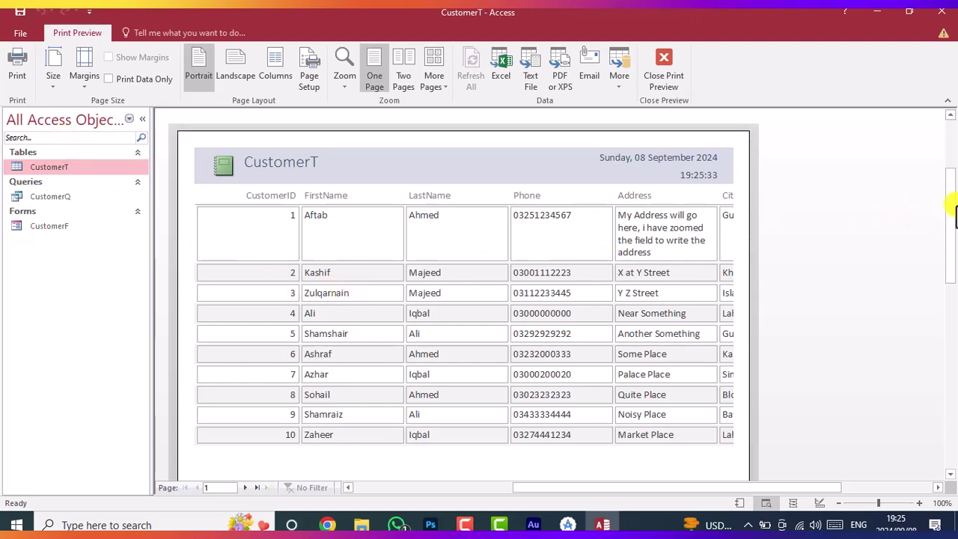
left_click_drag(951, 253, 953, 278)
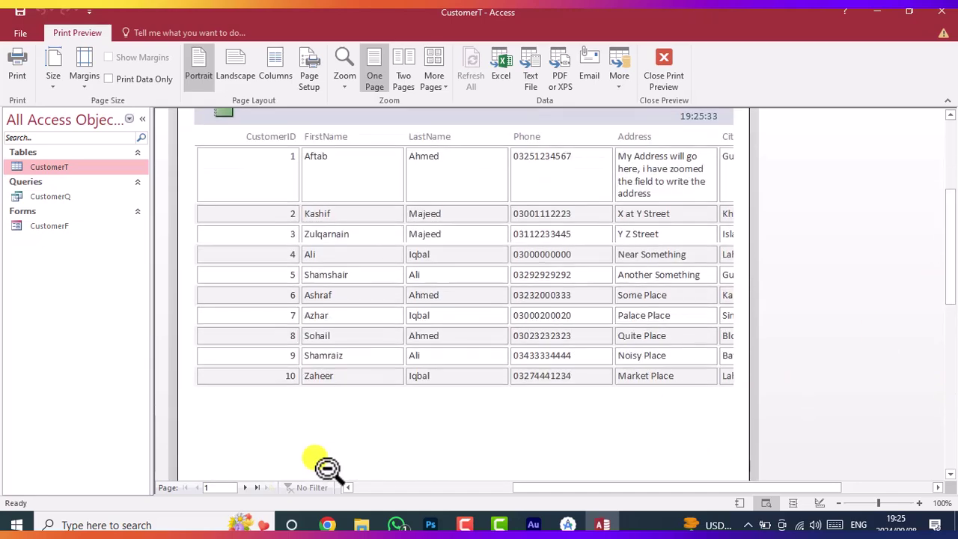
left_click(244, 487)
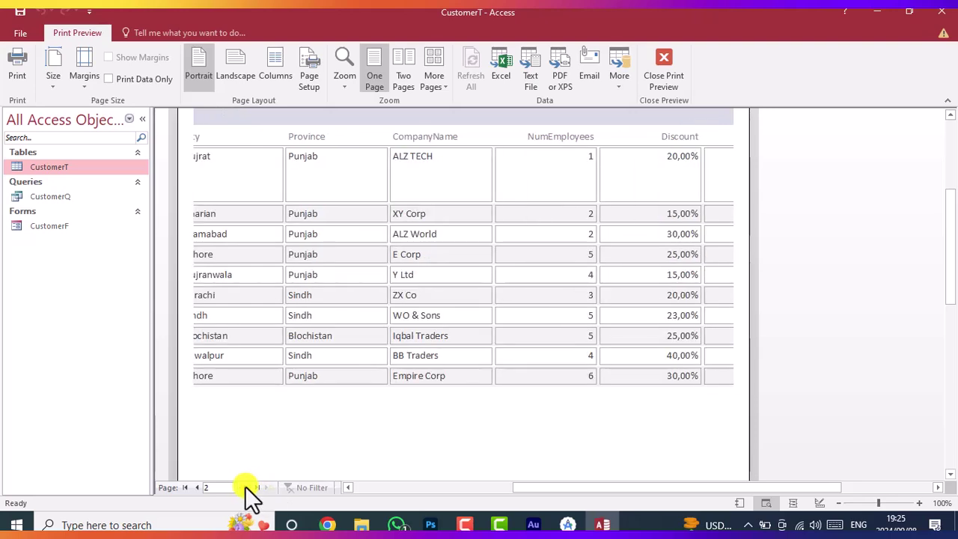
left_click(245, 488)
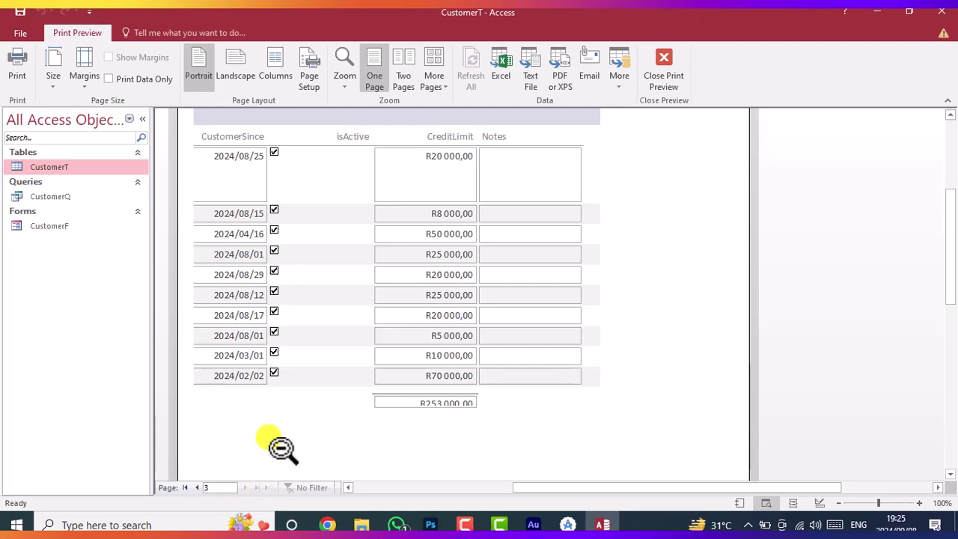
left_click(185, 487)
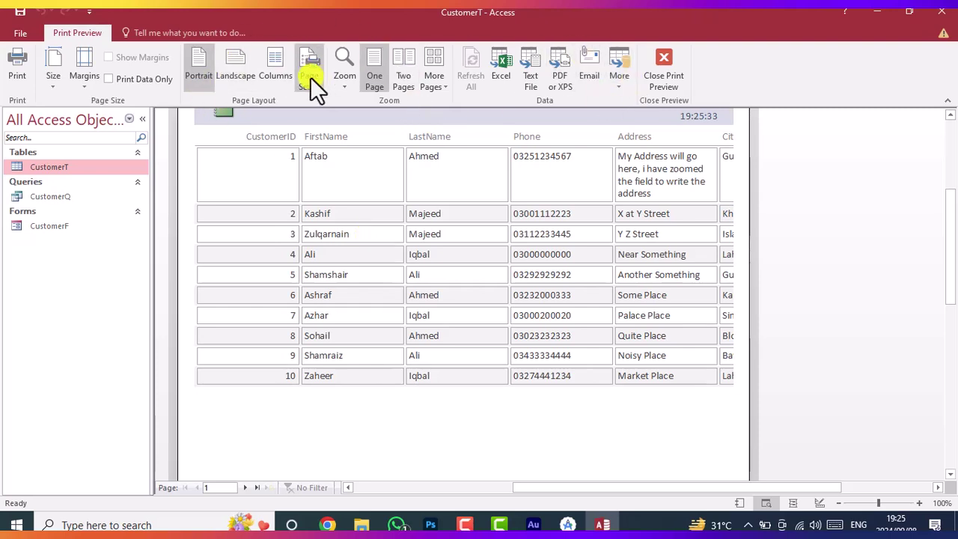
Try the report in landscape, restore portrait orientation, and look over the available paper sizes and margin presets.
left_click(233, 69)
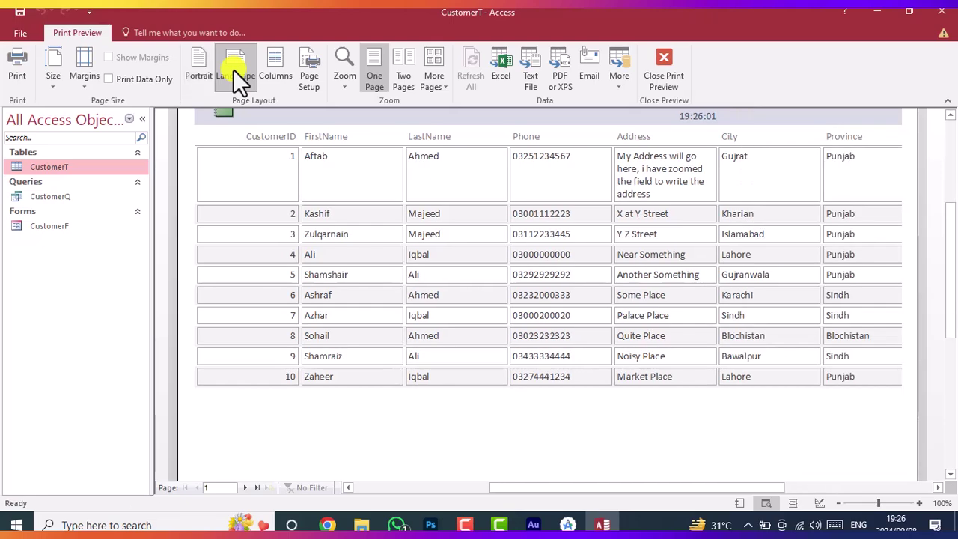
left_click(196, 65)
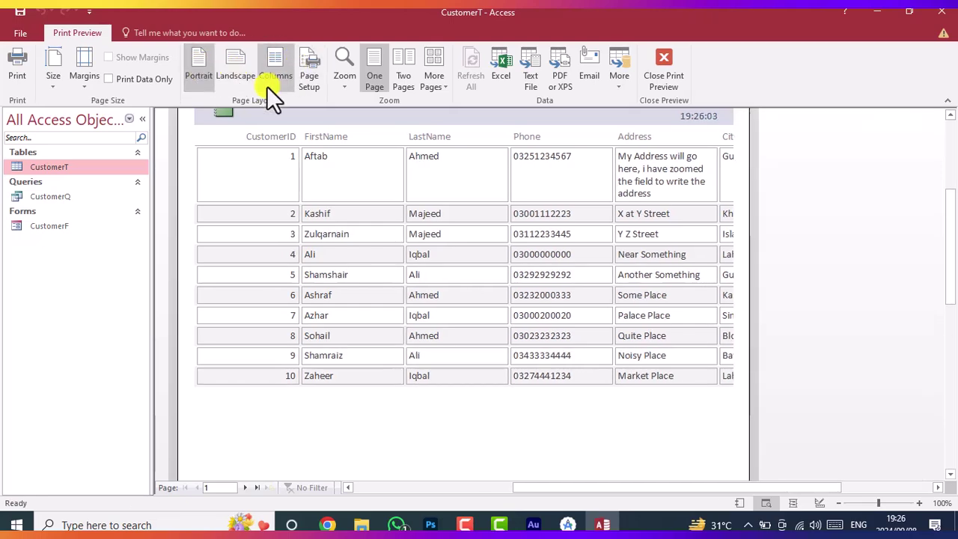
left_click(82, 86)
left_click(82, 85)
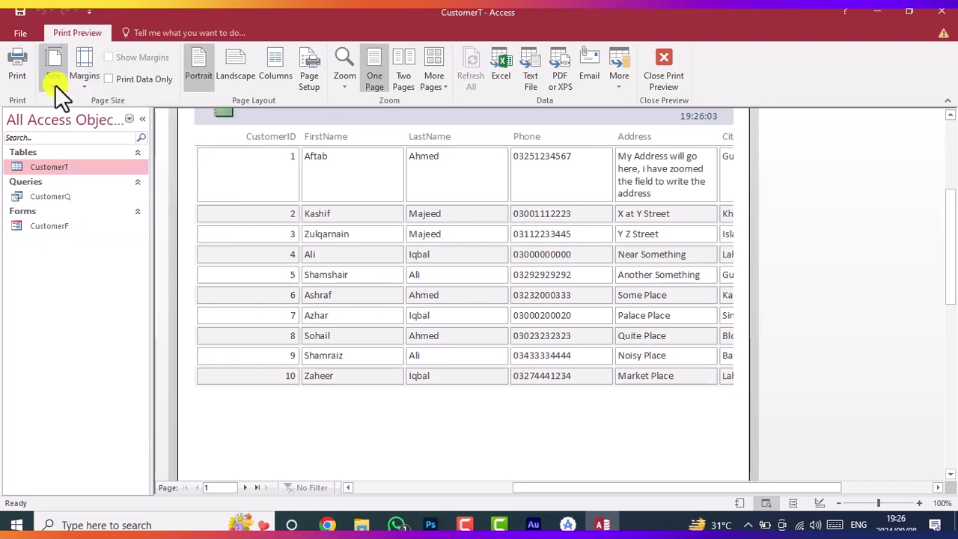
left_click(55, 85)
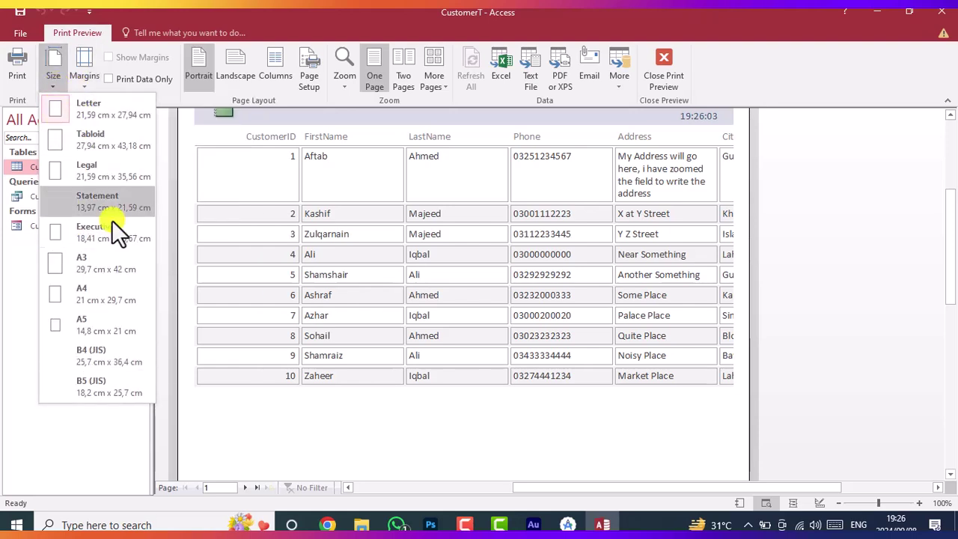
left_click(72, 83)
left_click(68, 81)
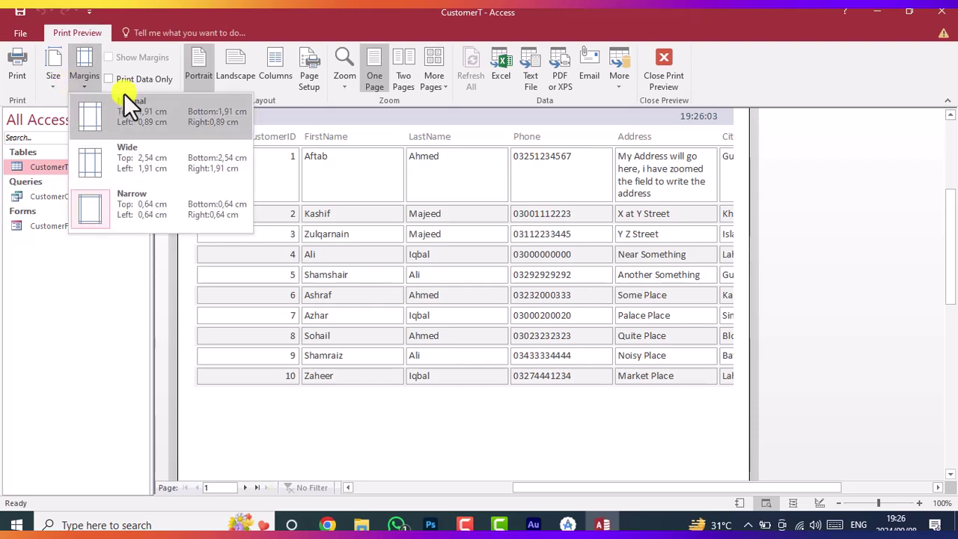
left_click(75, 80)
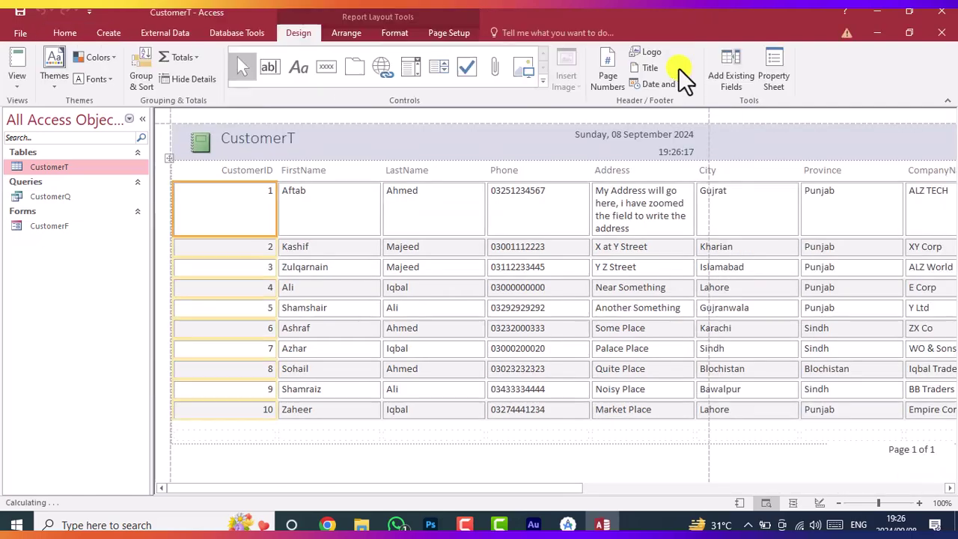
Close the print preview and return the CustomerT report to Layout View.
left_click(679, 67)
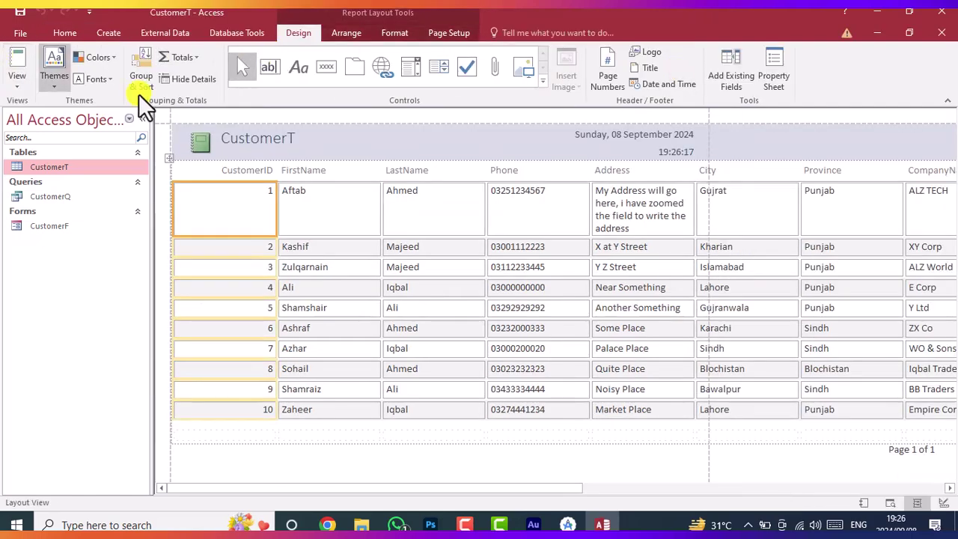
left_click(17, 80)
left_click(34, 174)
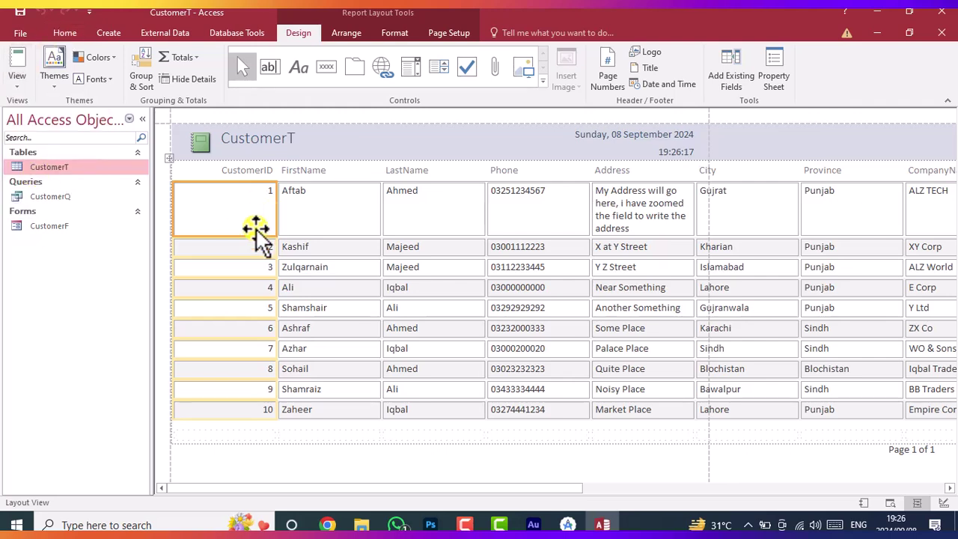
View the CustomerT report in Design View and close it without saving its design.
left_click(18, 80)
left_click(34, 202)
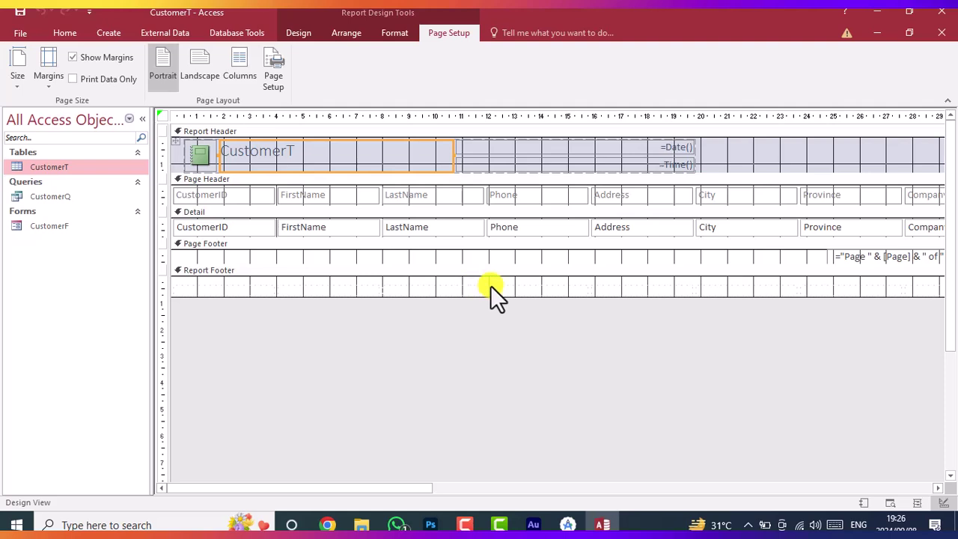
left_click(941, 32)
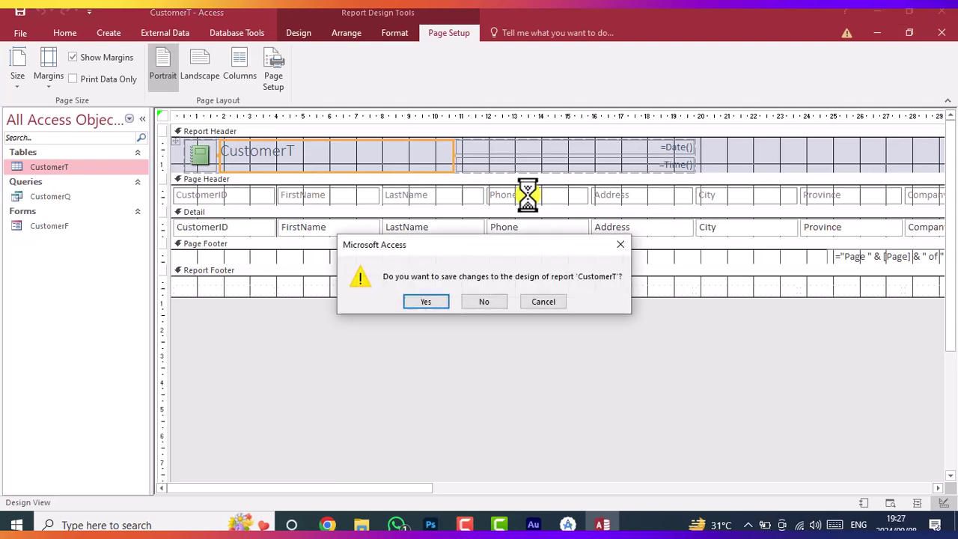
left_click(489, 300)
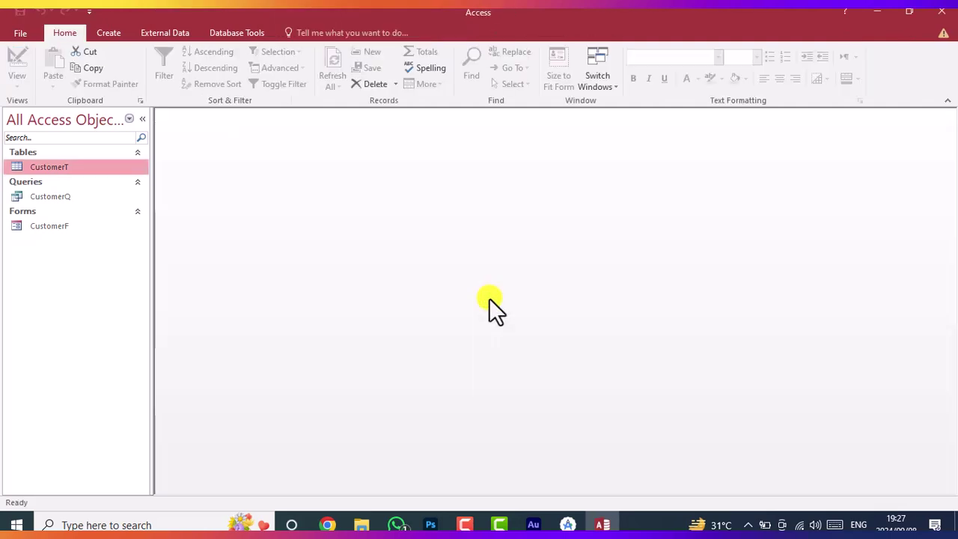
Create an empty report with Report Design and close it again.
left_click(104, 34)
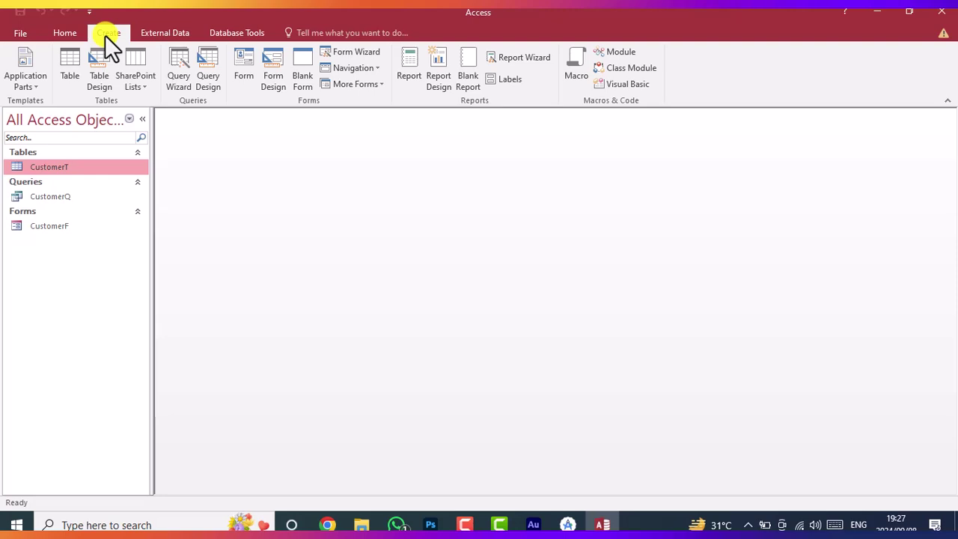
left_click(440, 79)
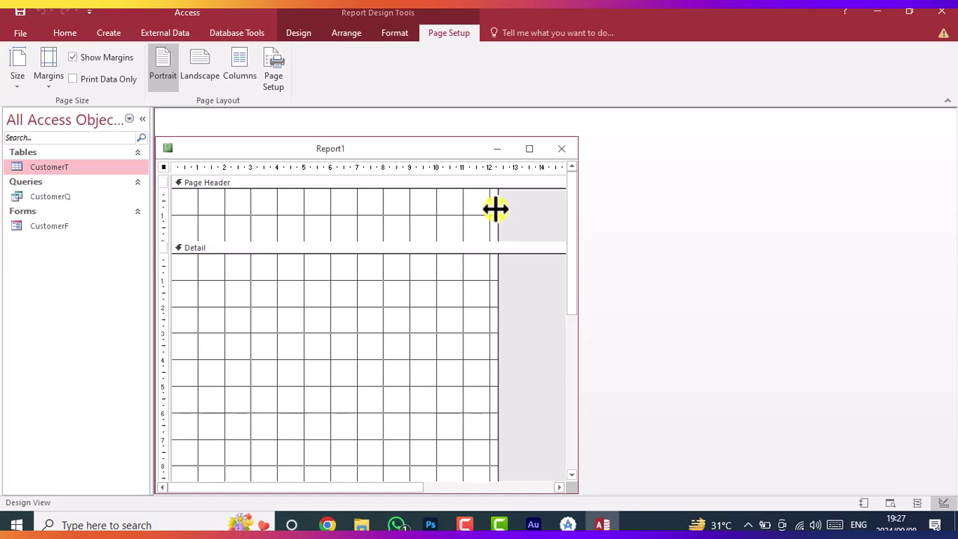
left_click(558, 154)
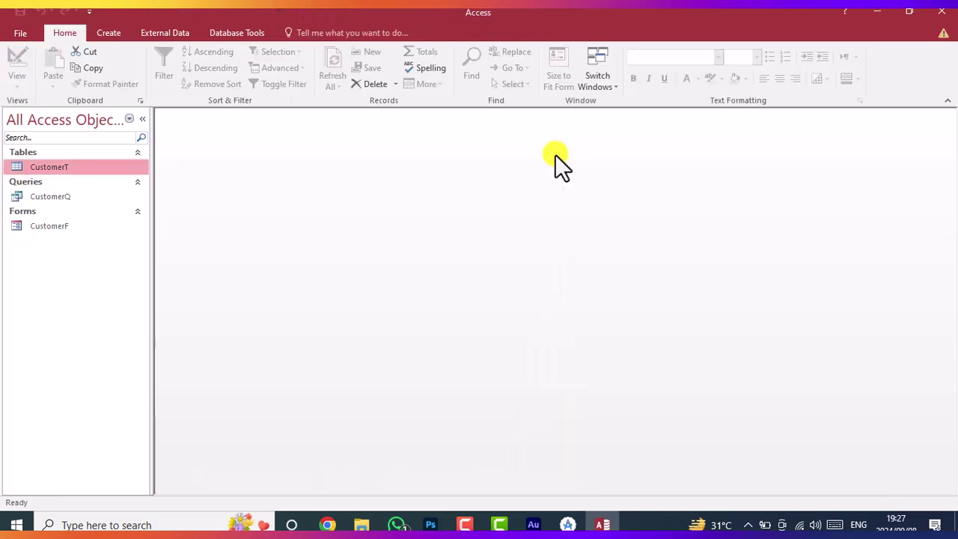
Create an empty report with Blank Report and close it again.
left_click(112, 31)
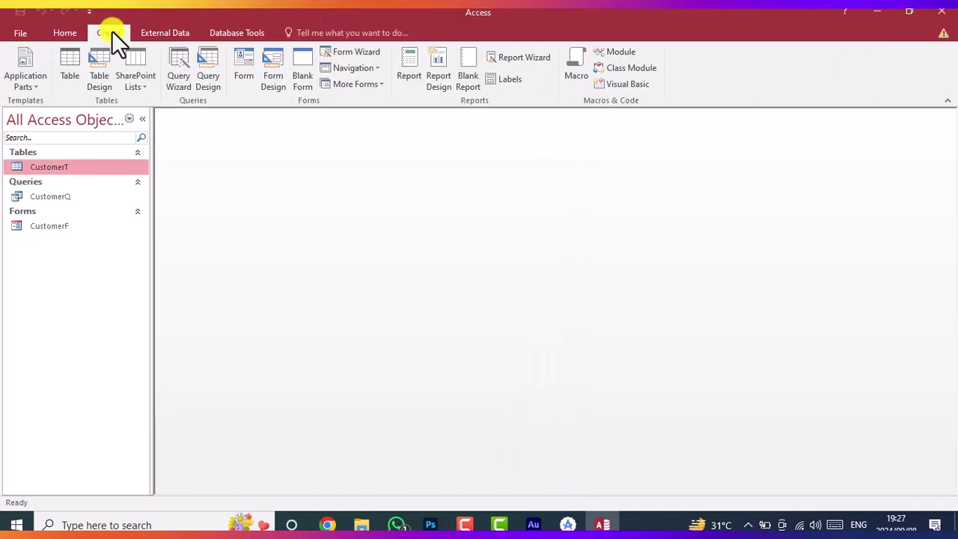
left_click(470, 70)
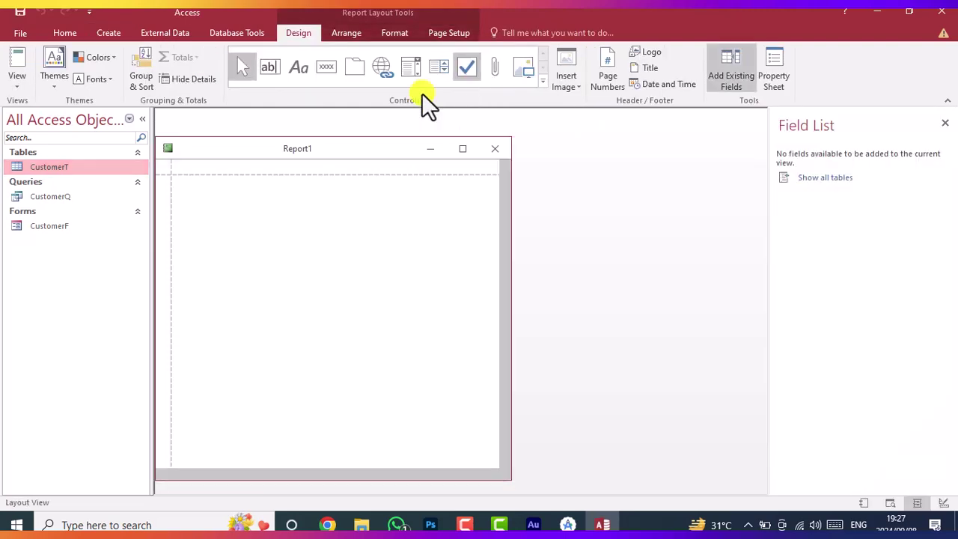
left_click(499, 152)
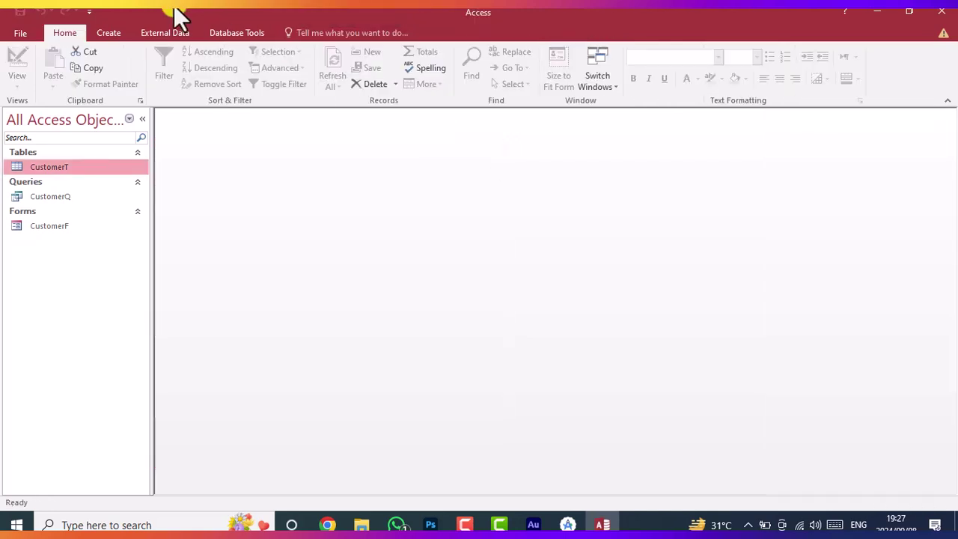
Start the Report Wizard and choose the CustomerT table as the report's source.
left_click(123, 32)
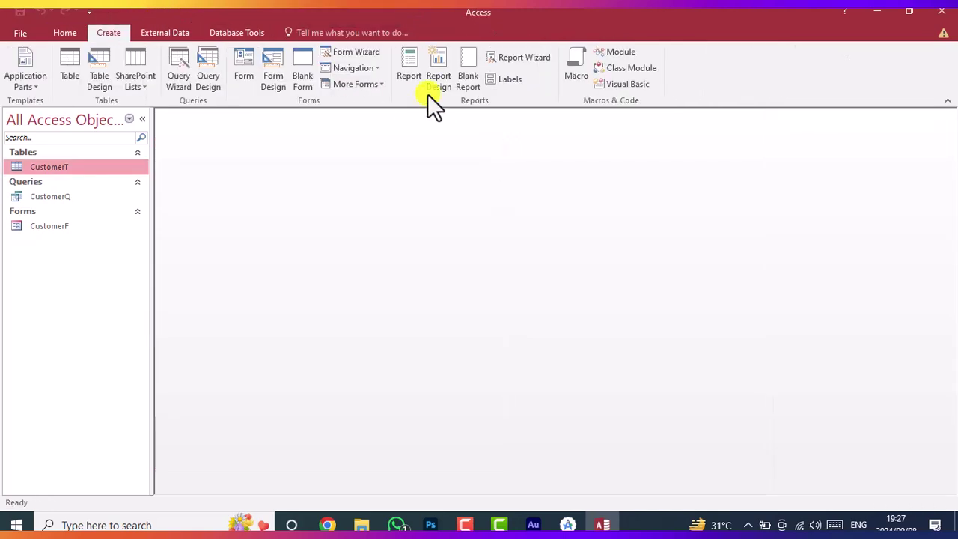
left_click(520, 59)
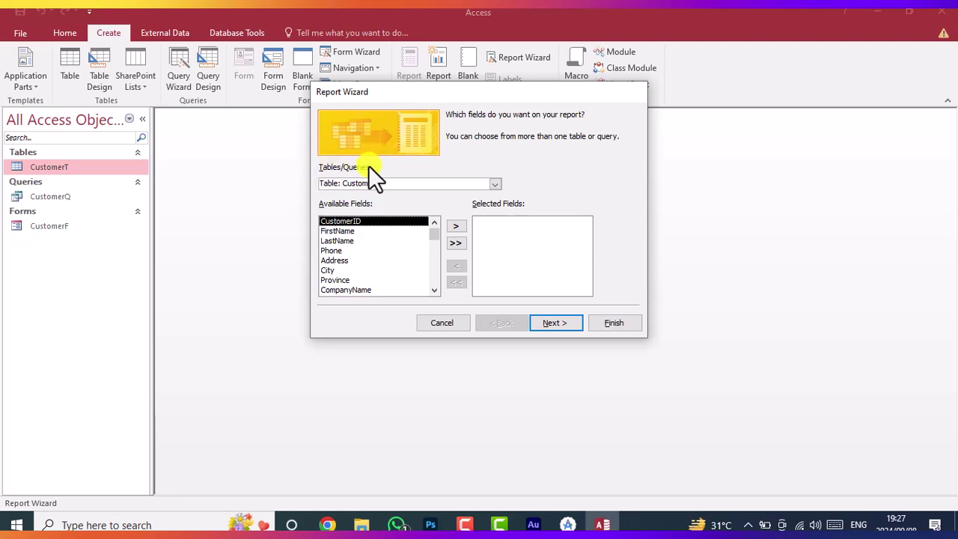
left_click(495, 185)
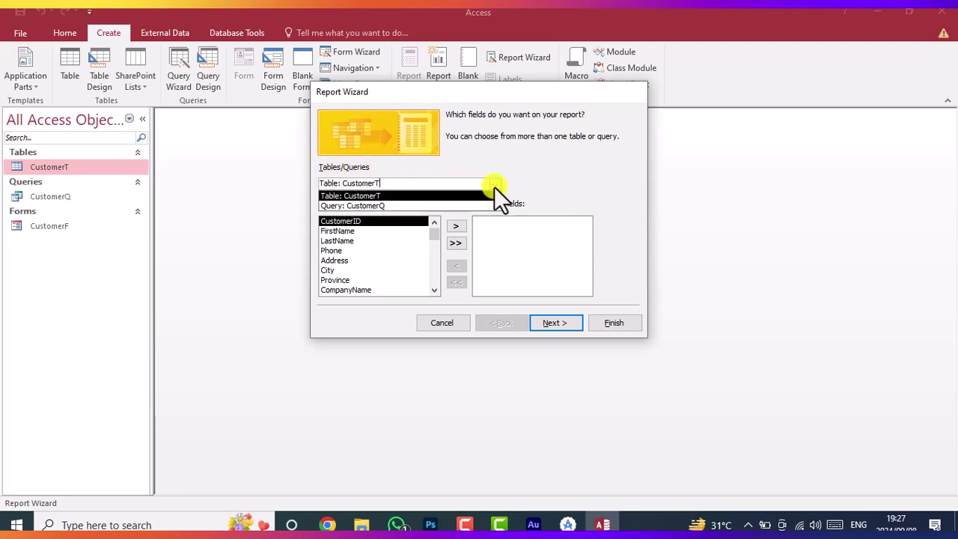
left_click(388, 196)
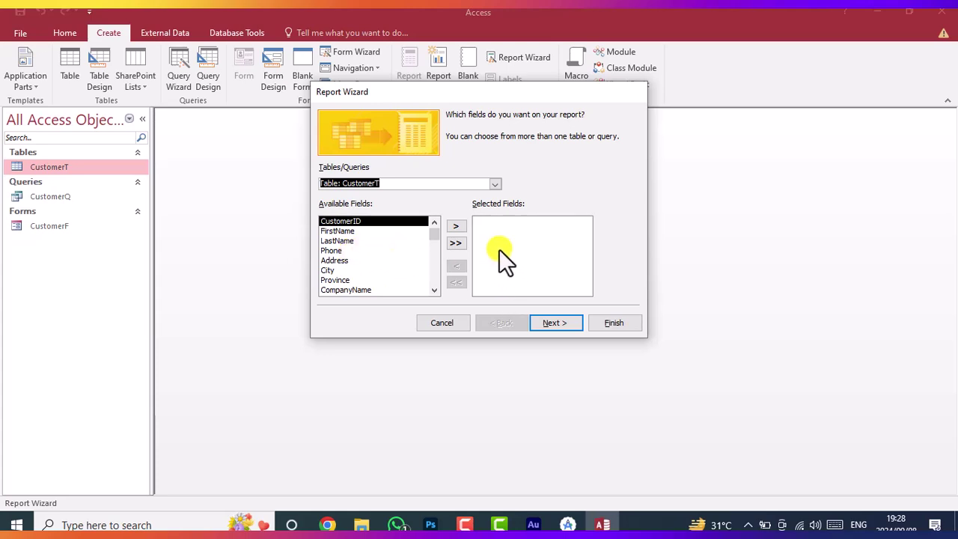
Add CustomerID, FirstName and LastName to the report's selected fields individually, and add all the remaining CustomerT fields at once.
double_click(351, 224)
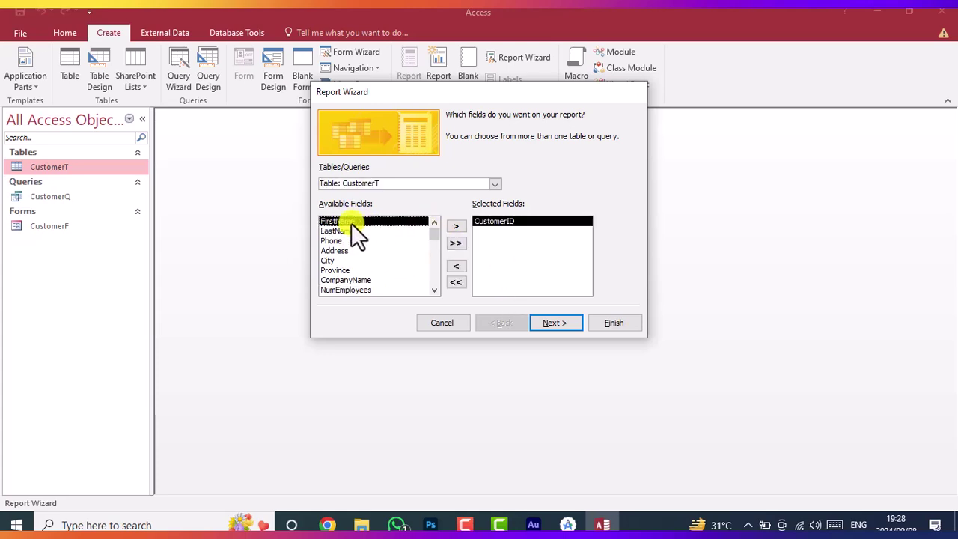
left_click(456, 227)
left_click(456, 227)
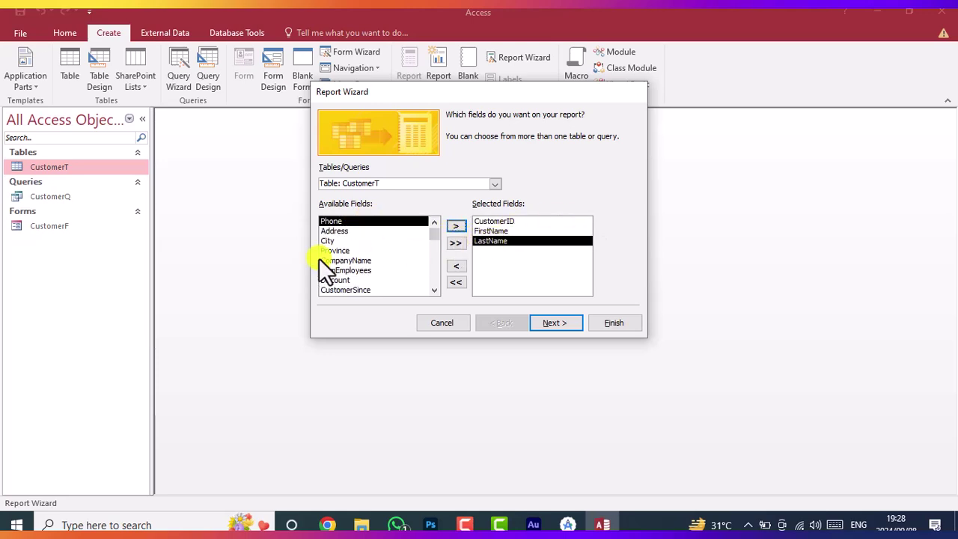
left_click(456, 245)
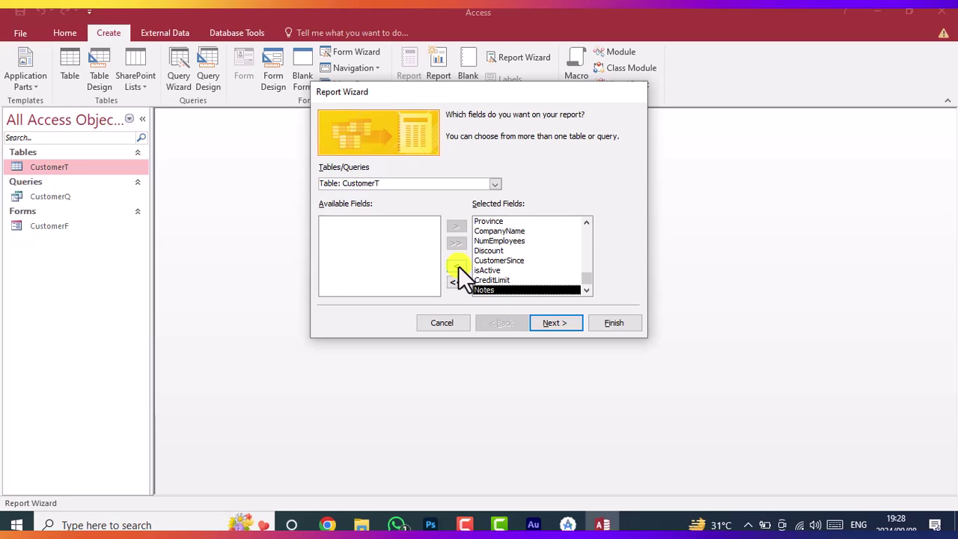
Remove CreditLimit and CustomerSince from the selected fields, and clear all the other selected fields.
left_click(479, 279)
left_click(458, 263)
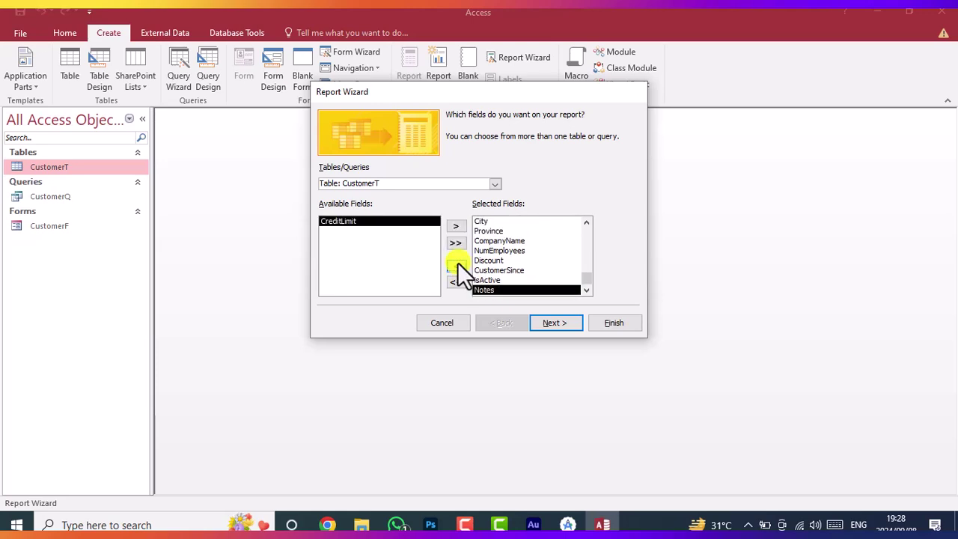
double_click(504, 265)
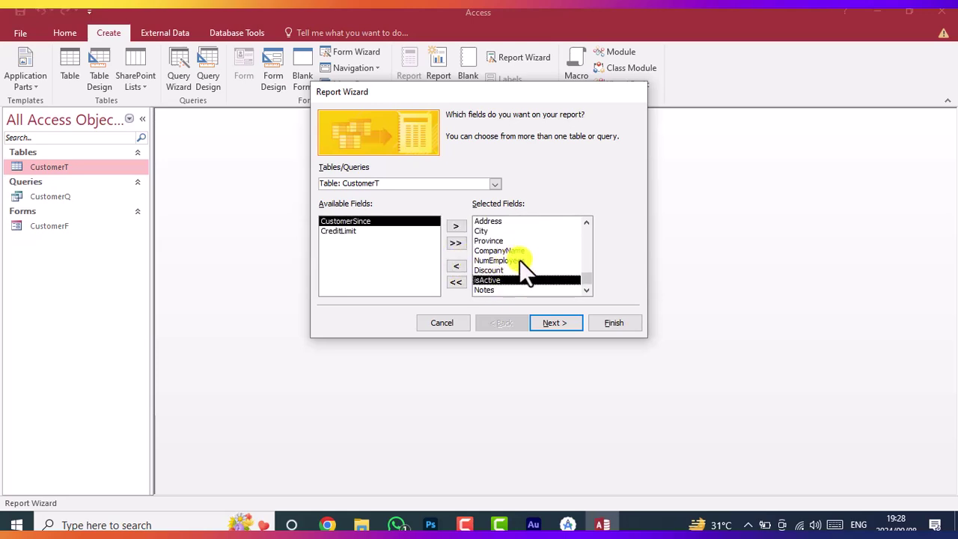
left_click(457, 282)
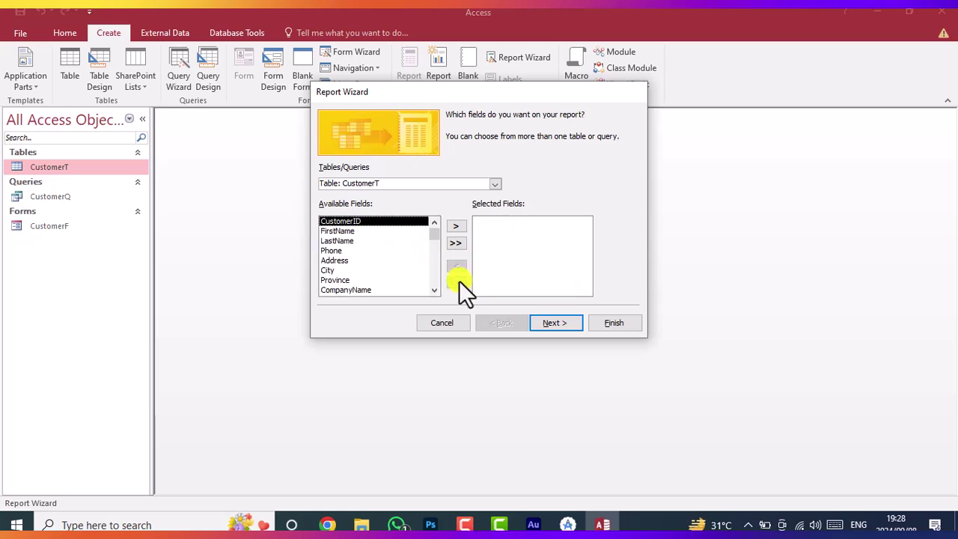
Select CustomerID, FirstName, LastName, Phone and CompanyName as the report's fields and continue to the grouping options.
left_click(456, 226)
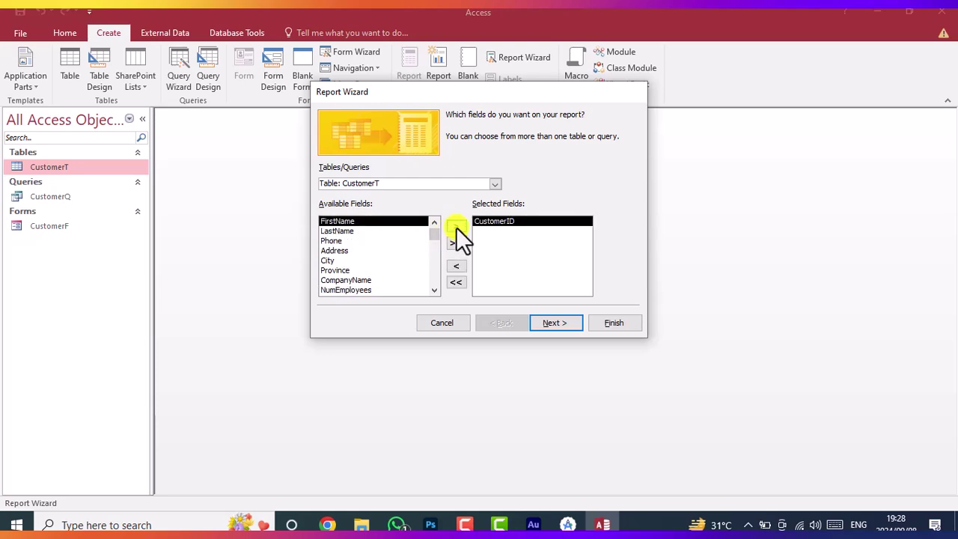
left_click(456, 227)
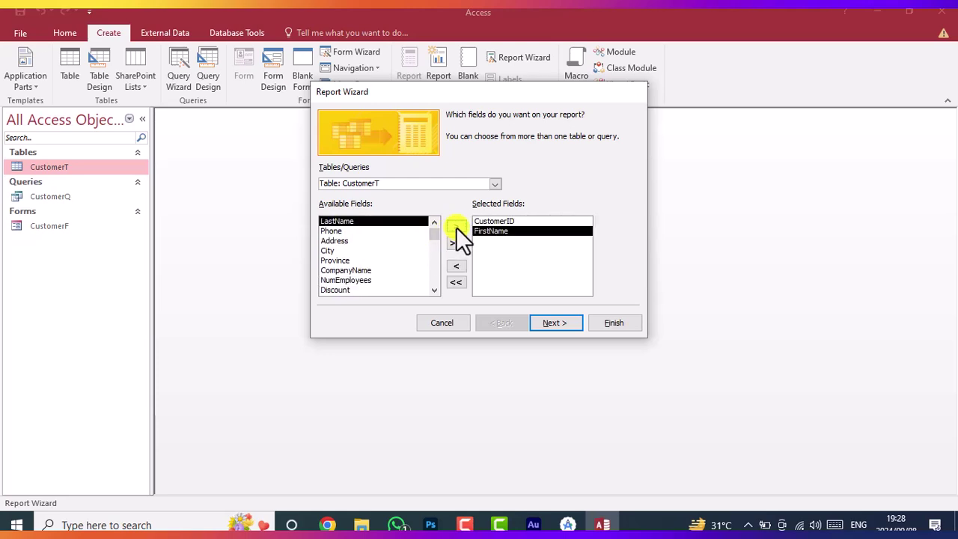
left_click(456, 227)
left_click(456, 227)
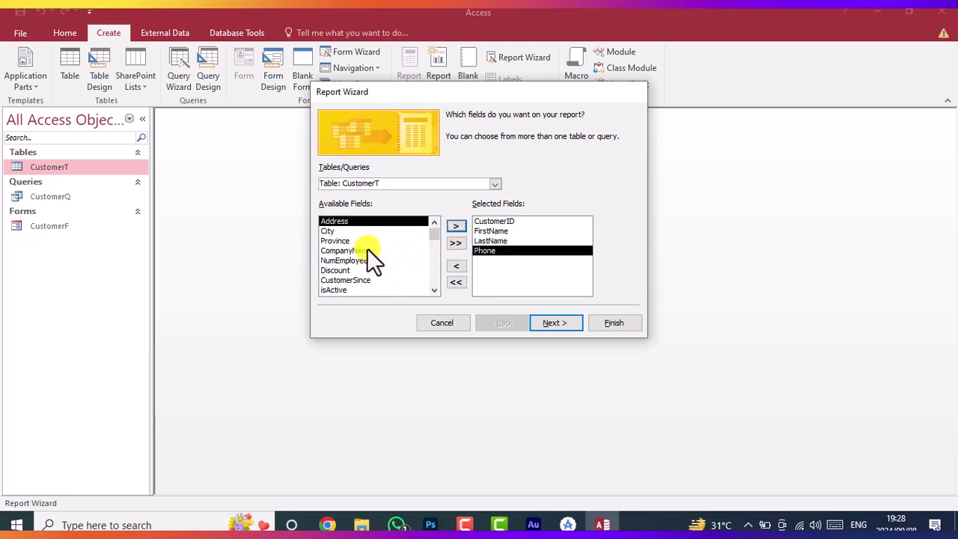
left_click(365, 248)
left_click(458, 221)
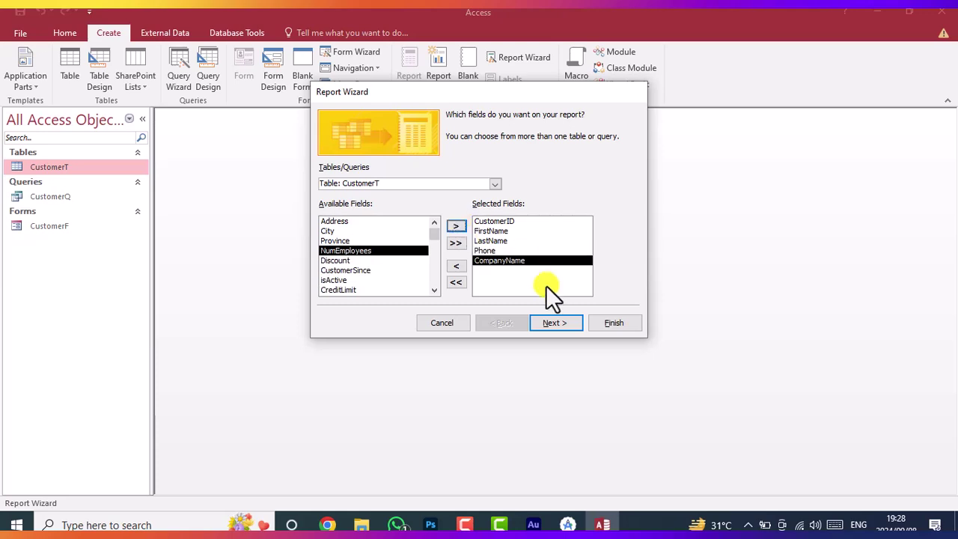
left_click(556, 323)
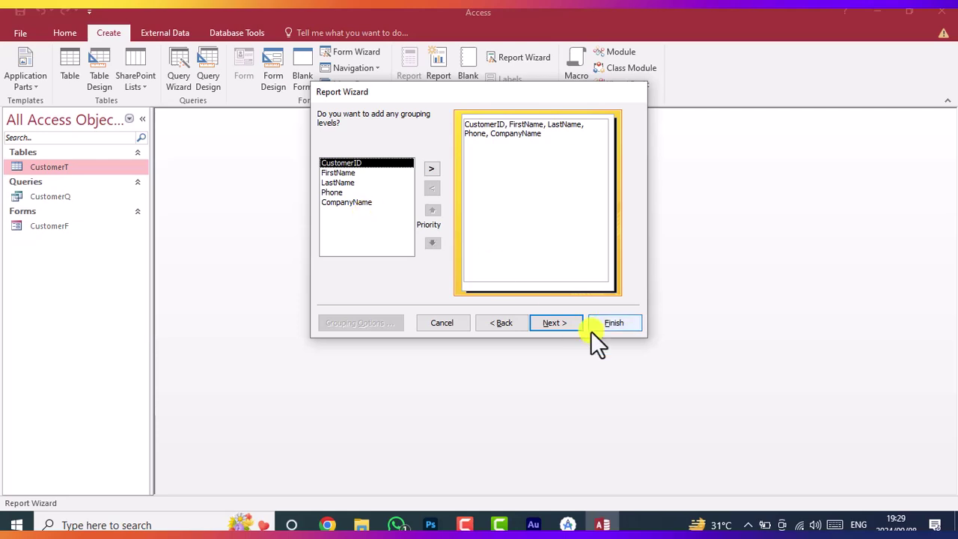
Skip grouping and sort the records by LastName and then FirstName, both in ascending order.
left_click(560, 324)
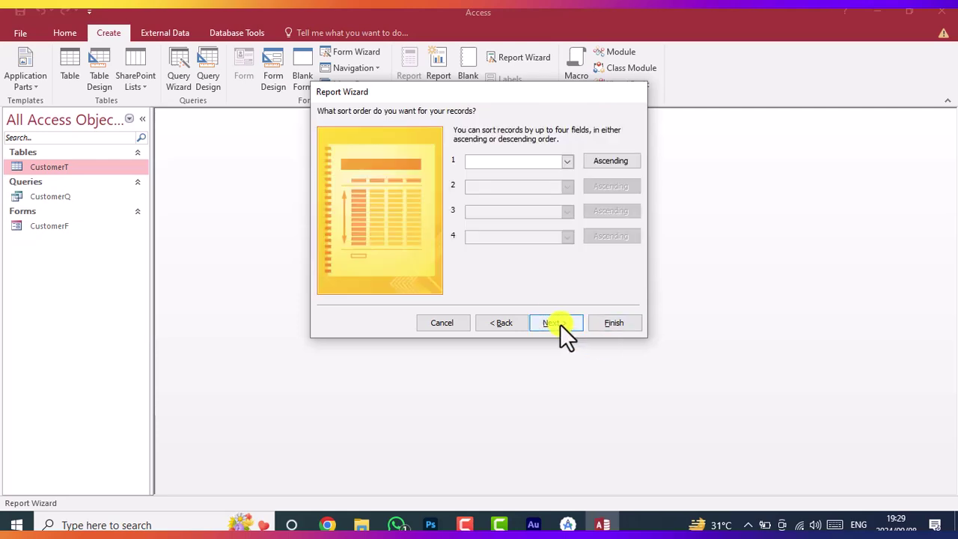
left_click(568, 161)
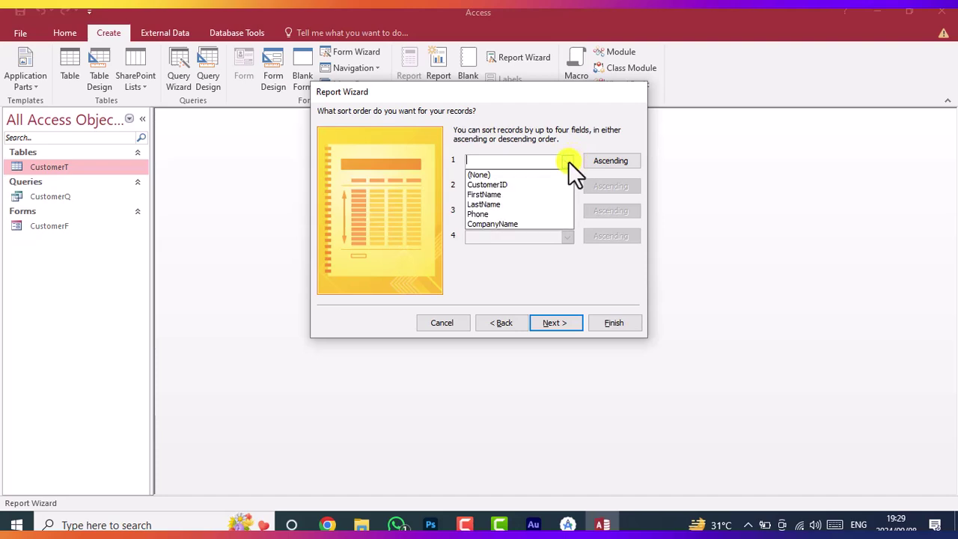
left_click(500, 199)
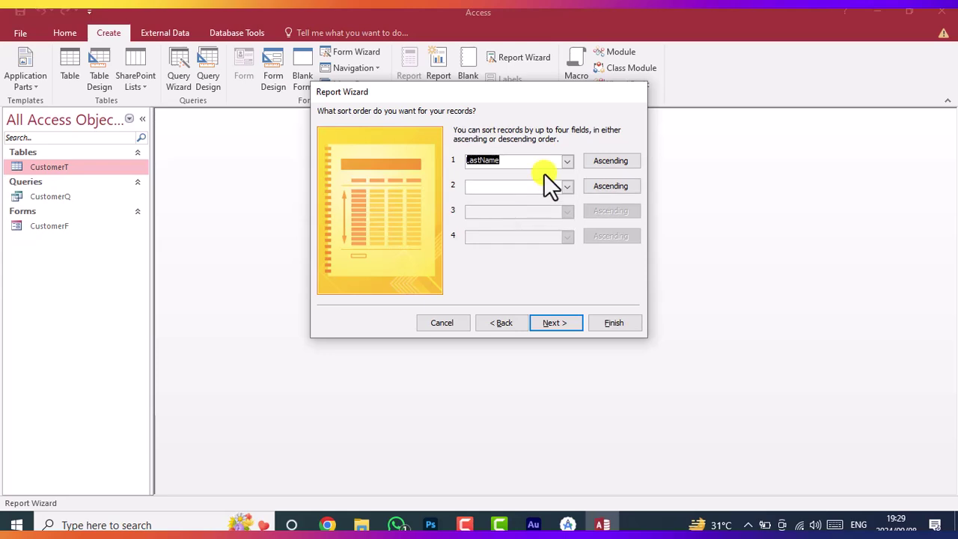
left_click(572, 188)
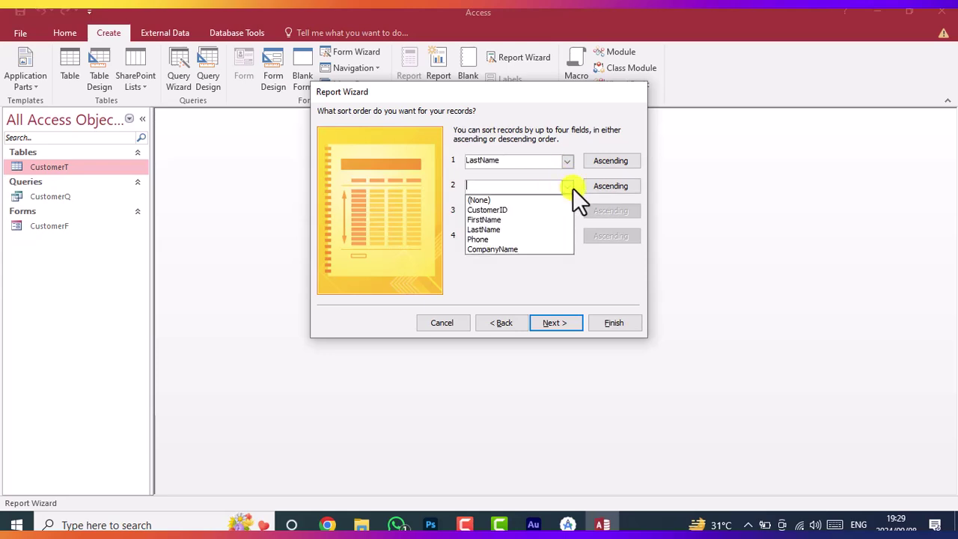
left_click(496, 221)
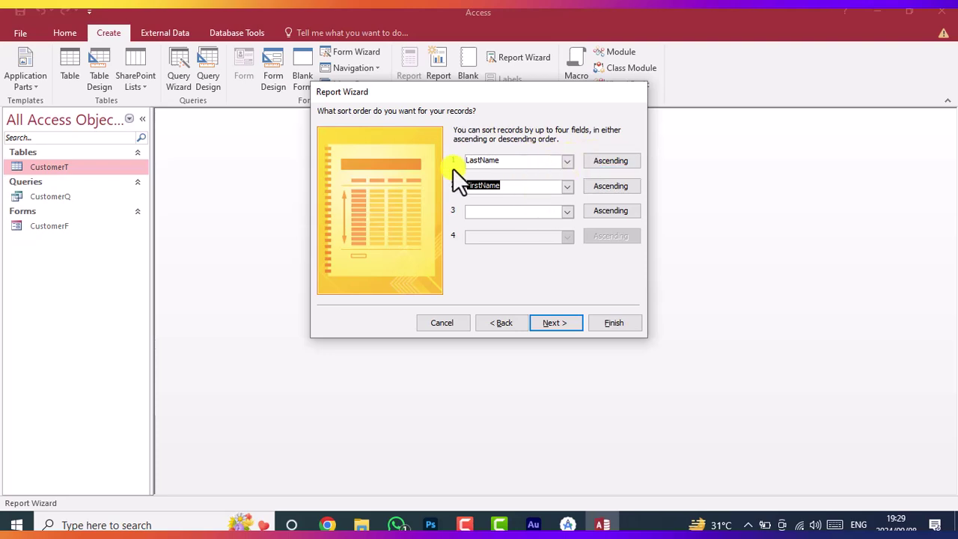
left_click(545, 317)
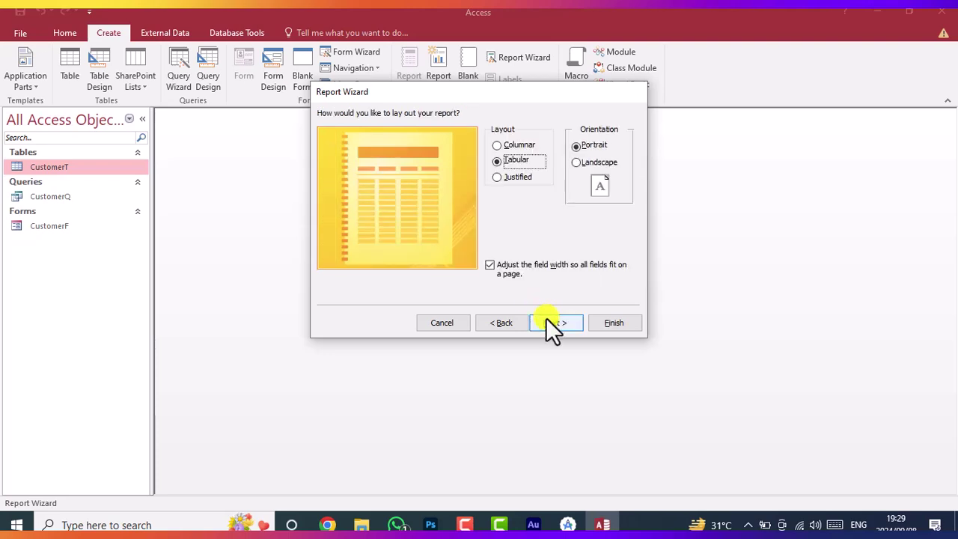
Compare the Columnar, Tabular and Justified layouts and accept the Tabular layout in portrait orientation.
left_click(501, 146)
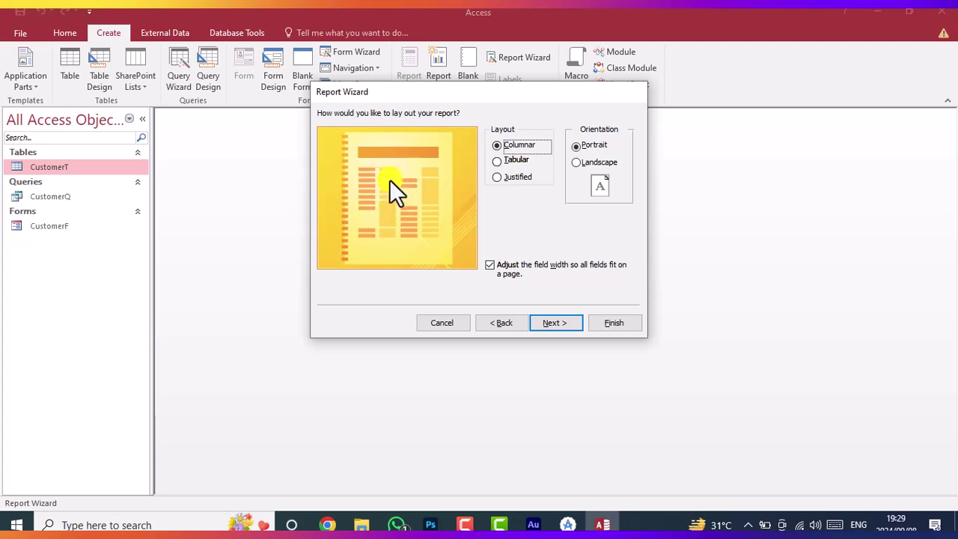
left_click(510, 163)
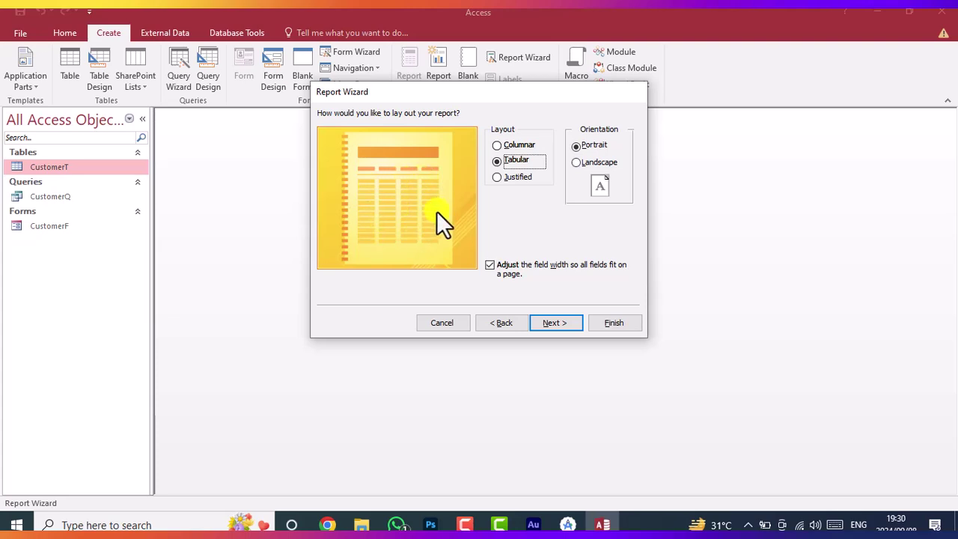
left_click(543, 177)
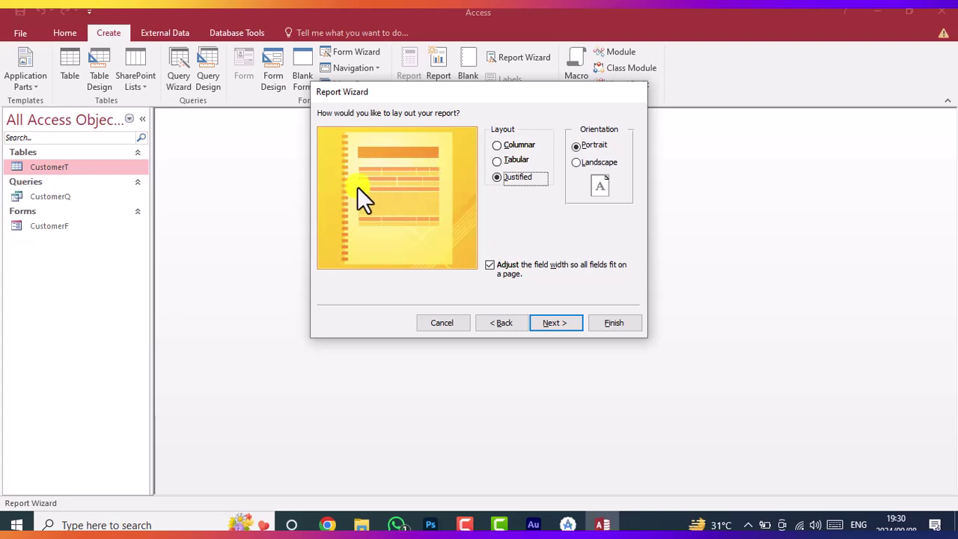
left_click(508, 162)
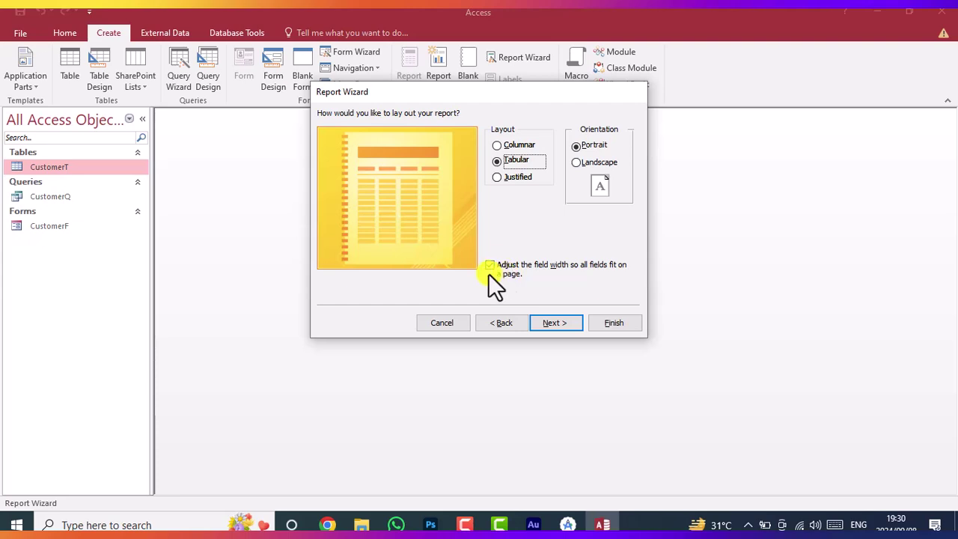
left_click(561, 323)
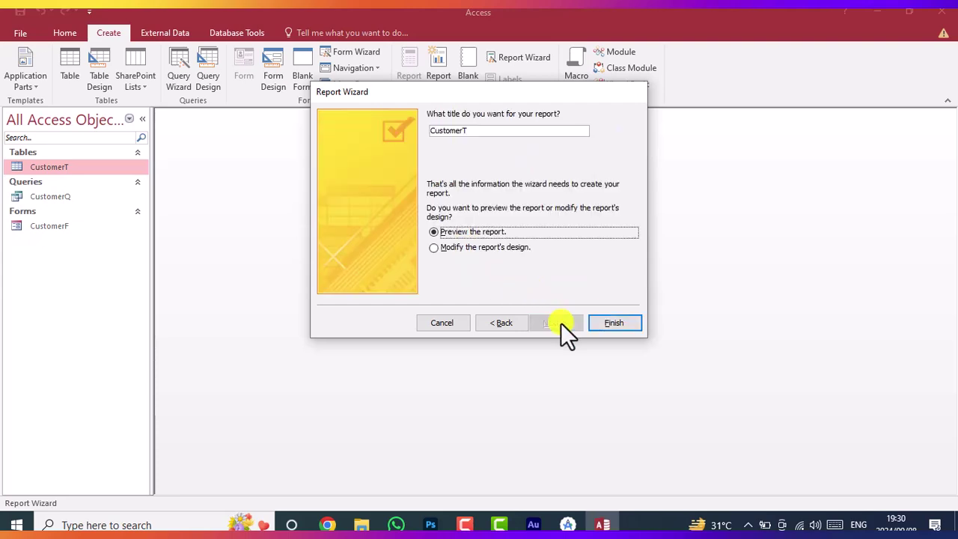
Title the report CustomerListR and finish the wizard with the option to preview the report.
left_click(467, 131)
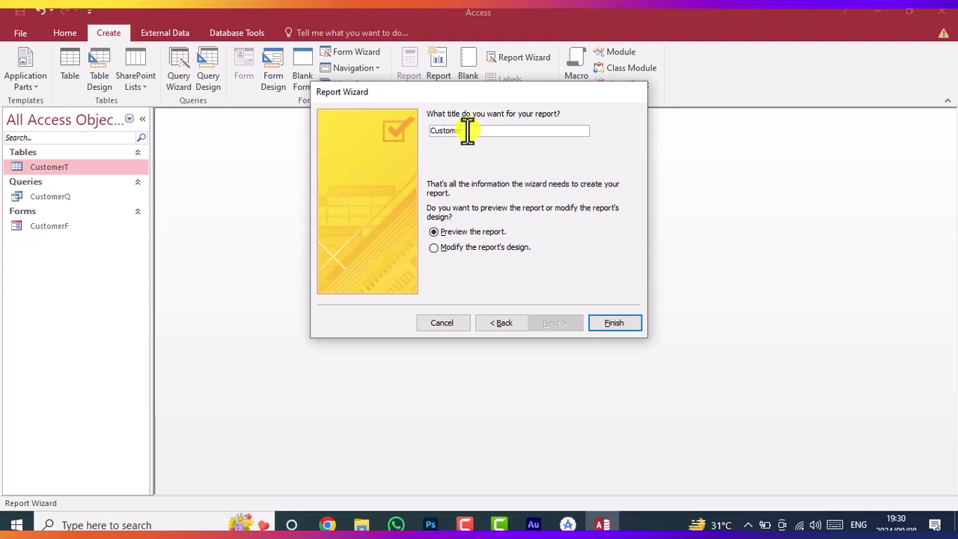
type("RR")
left_click(638, 326)
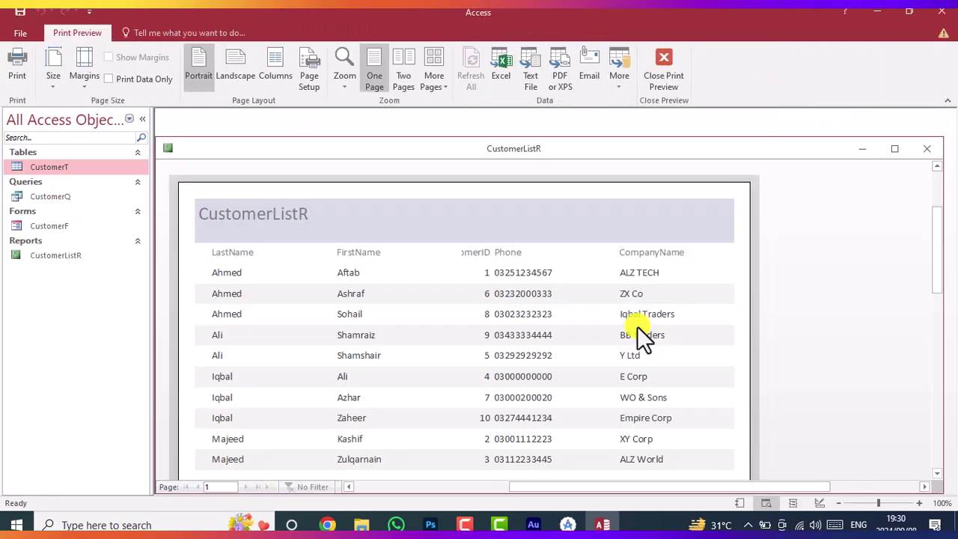
Maximize the CustomerListR preview and examine its column headings, records and full page layout at different zoom levels.
left_click(895, 147)
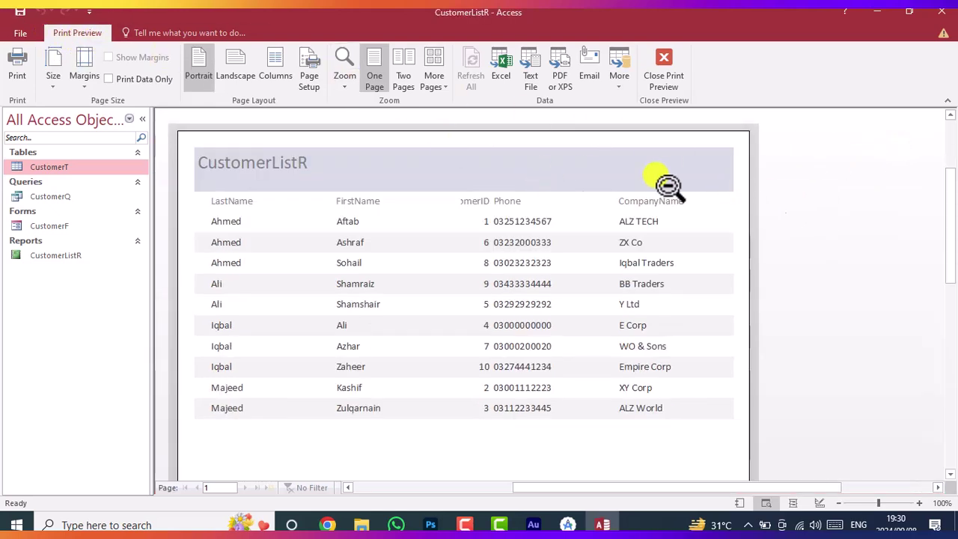
left_click_drag(951, 203, 951, 143)
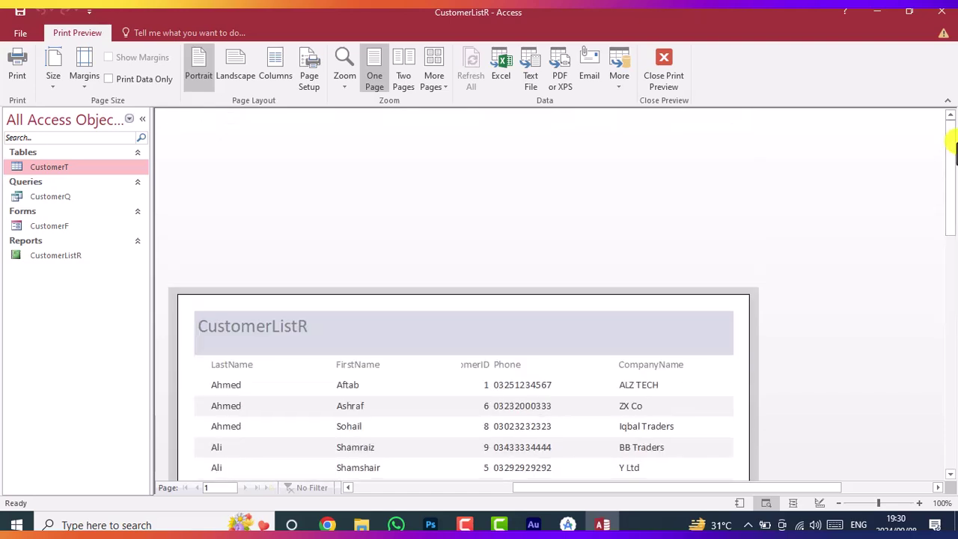
left_click_drag(950, 199, 951, 246)
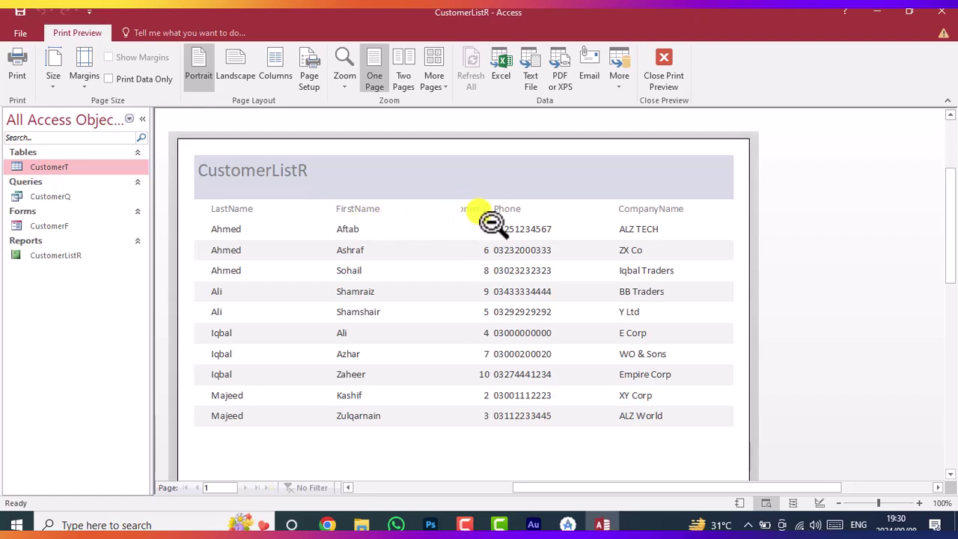
left_click(439, 283)
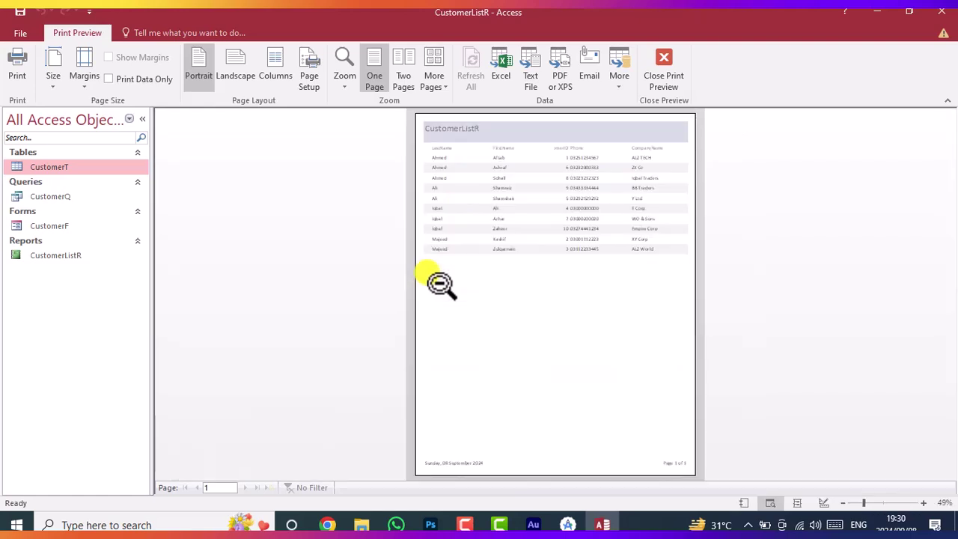
left_click(439, 284)
left_click(439, 284)
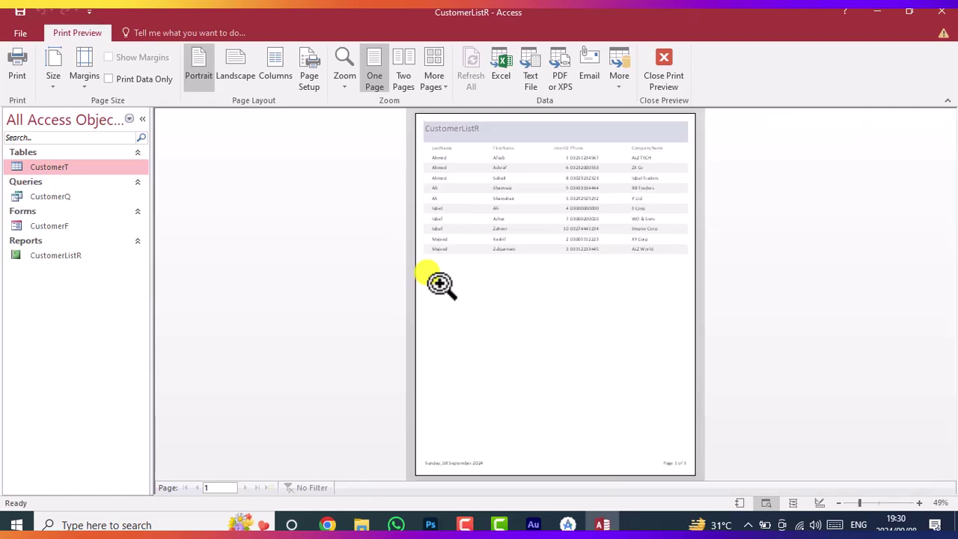
left_click(487, 289)
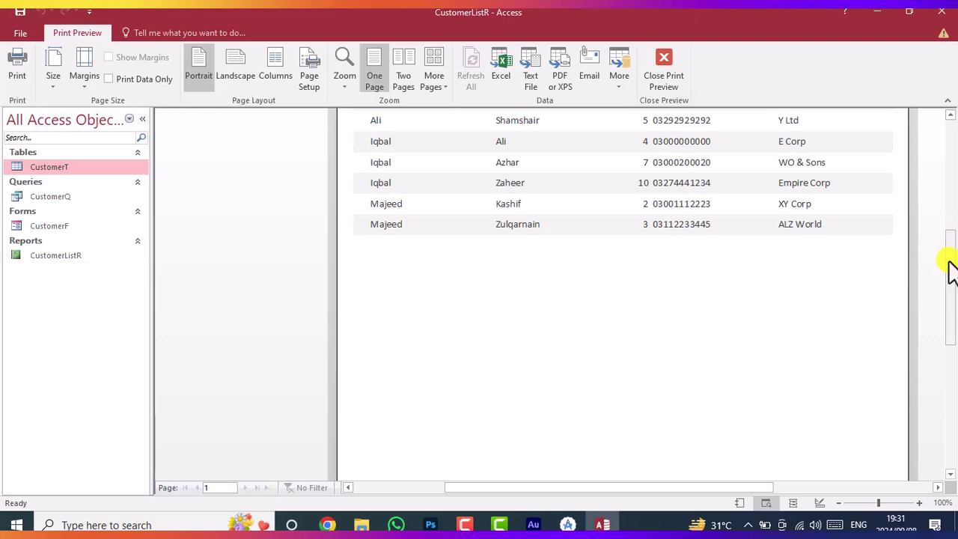
scroll(948, 224, "up", 3)
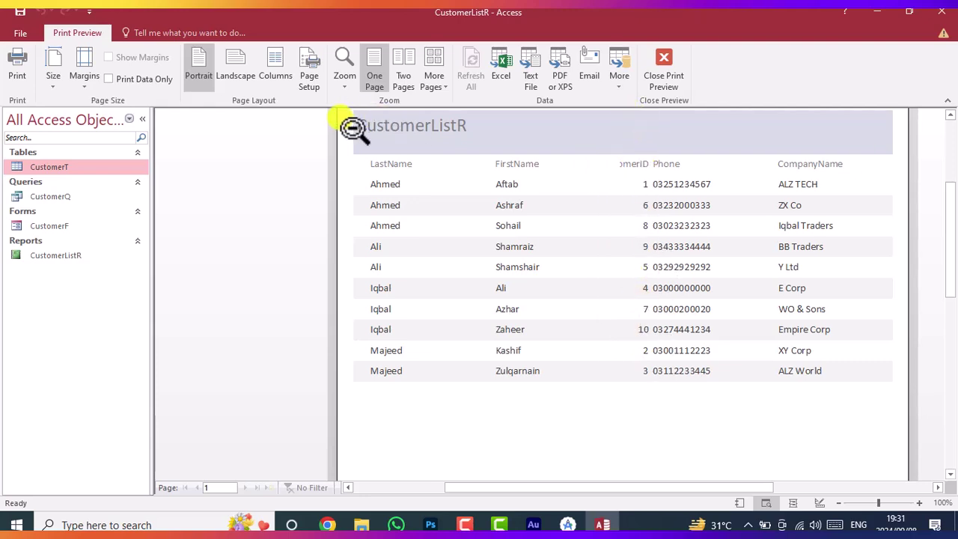
Close the print preview and move the CustomerID label in the page header to the front, over the LastName label.
left_click(669, 57)
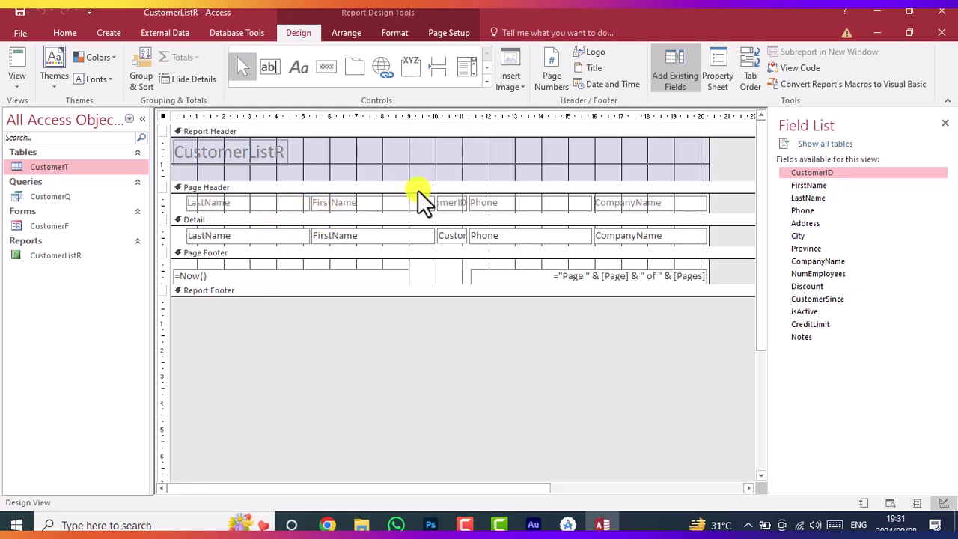
left_click(455, 201)
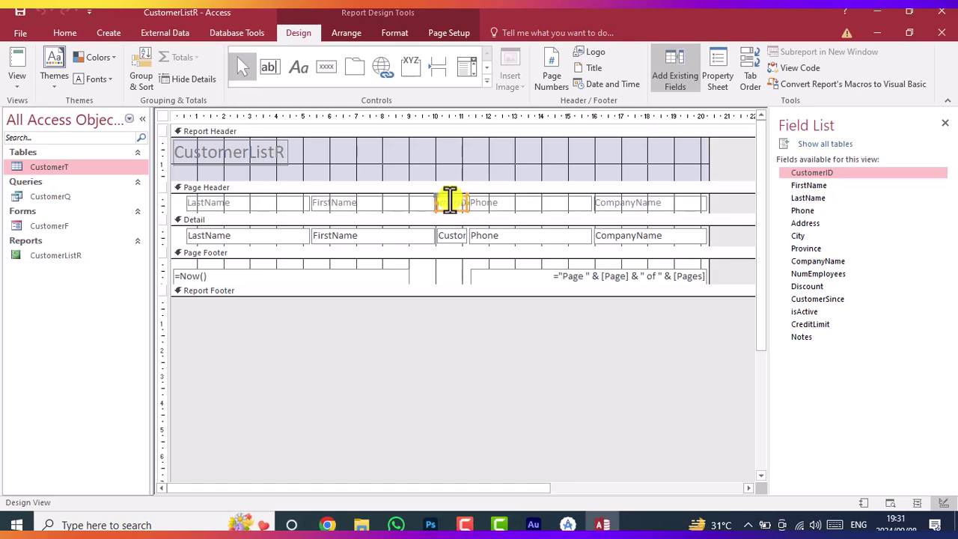
left_click_drag(445, 198, 193, 197)
Shift the FirstName and LastName labels in the page header to the right, leaving the CustomerID label clear as the first heading.
left_click(286, 203)
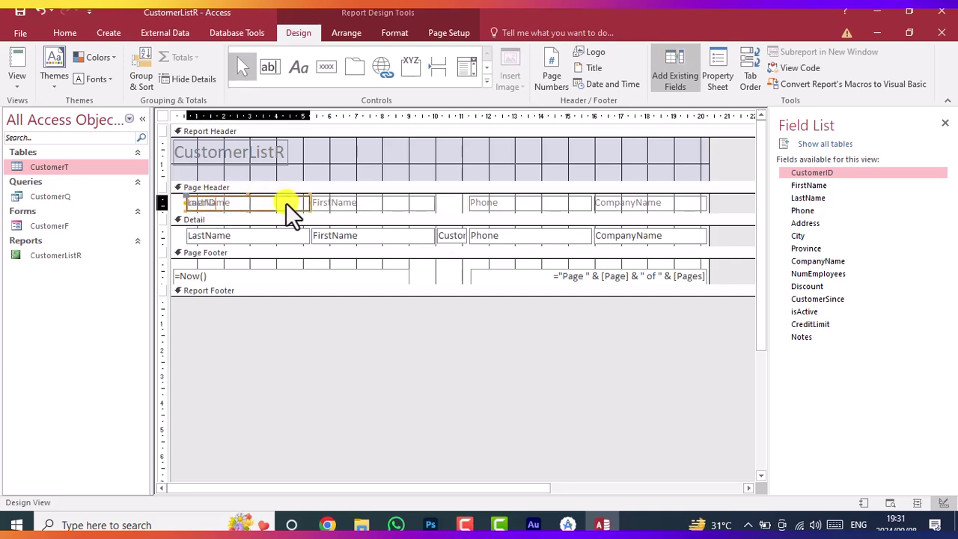
left_click(350, 205)
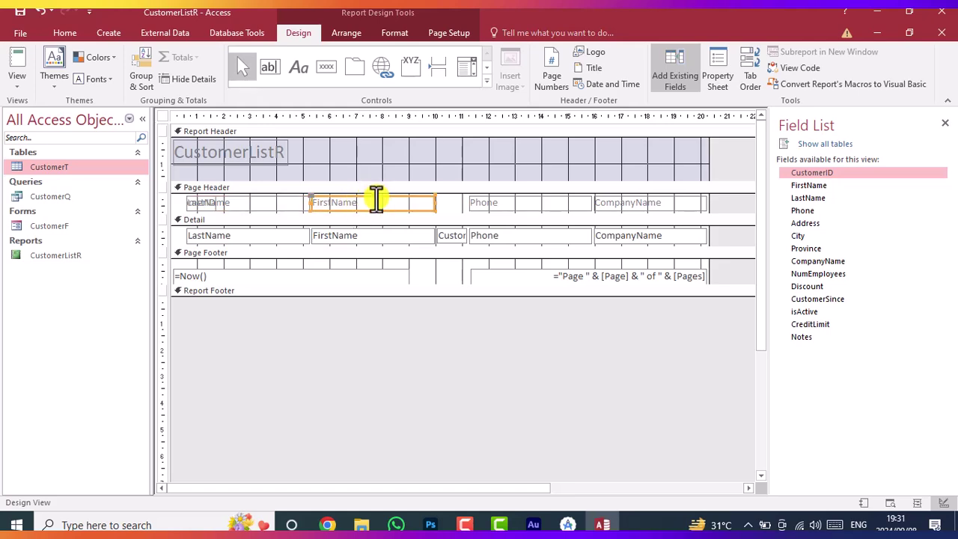
left_click(378, 197)
left_click_drag(379, 196, 411, 198)
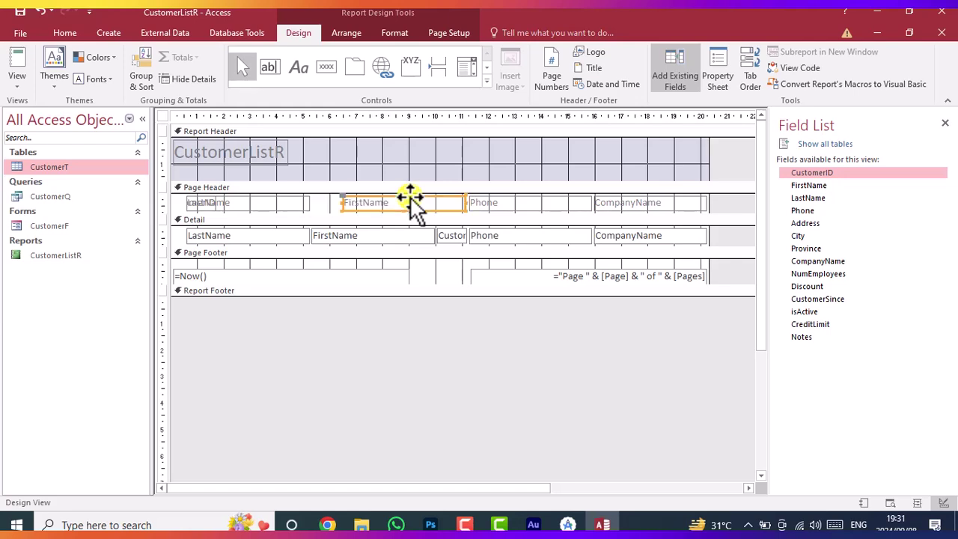
left_click(279, 199)
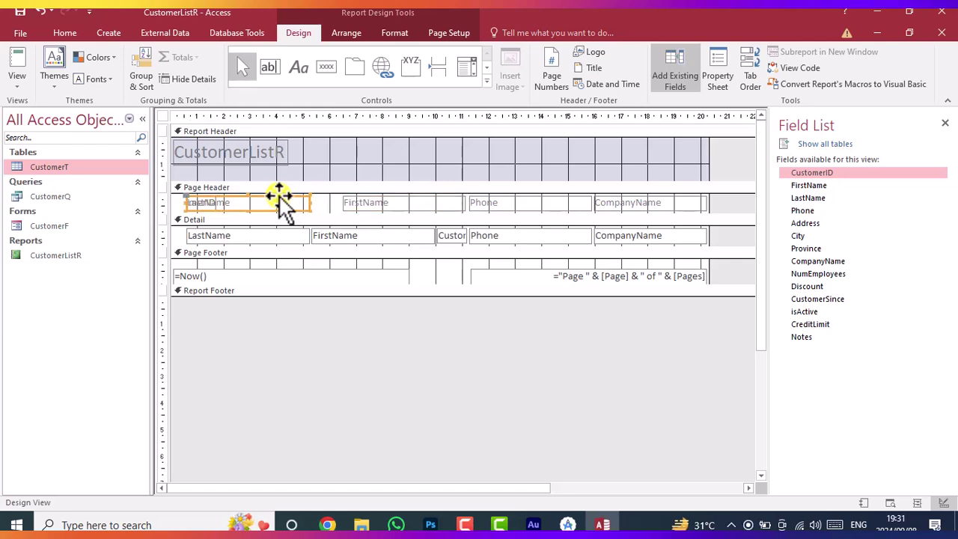
left_click_drag(280, 198, 310, 200)
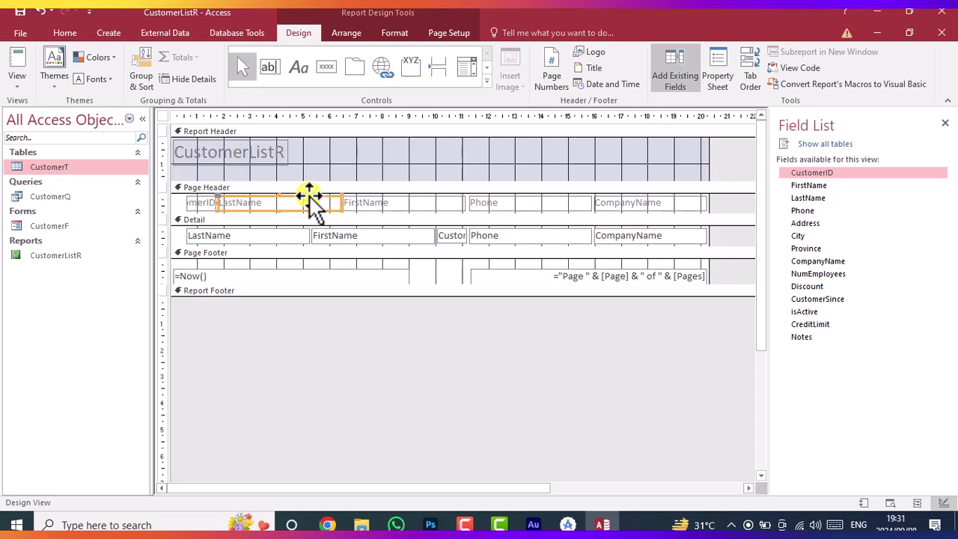
Move the CustomerID text box to the front of the Detail section and shift LastName and FirstName right to match their headings.
left_click(453, 231)
left_click(452, 234)
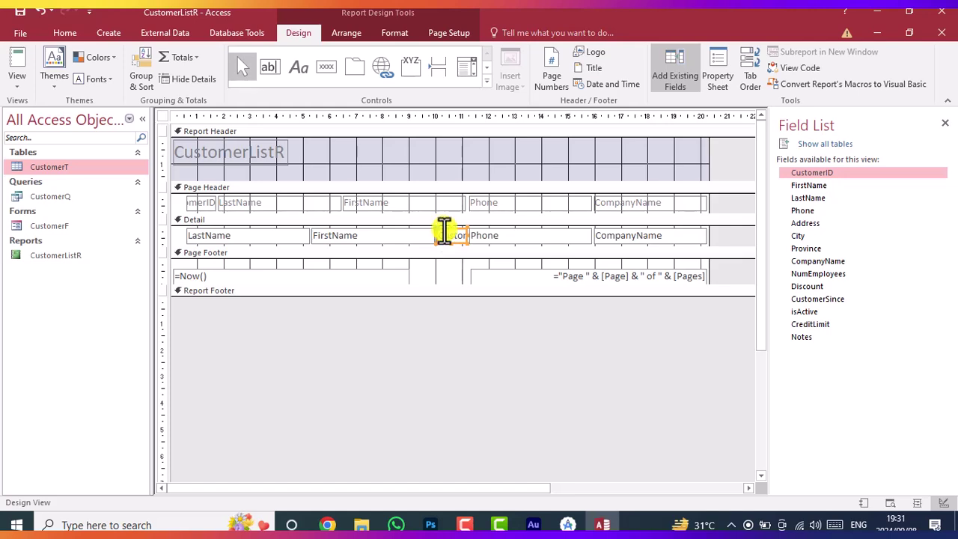
left_click_drag(447, 236, 194, 236)
left_click(287, 230)
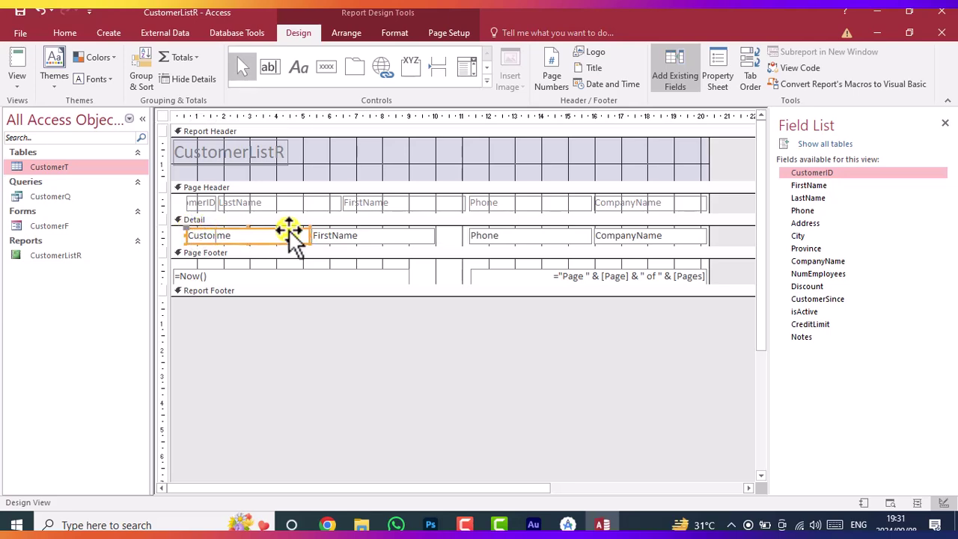
left_click(335, 235, "shift")
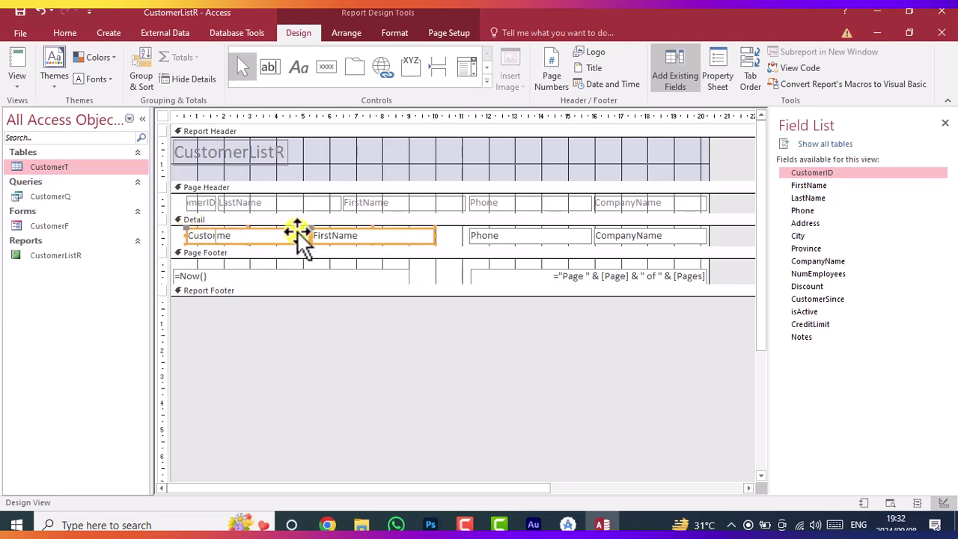
left_click_drag(296, 228, 326, 229)
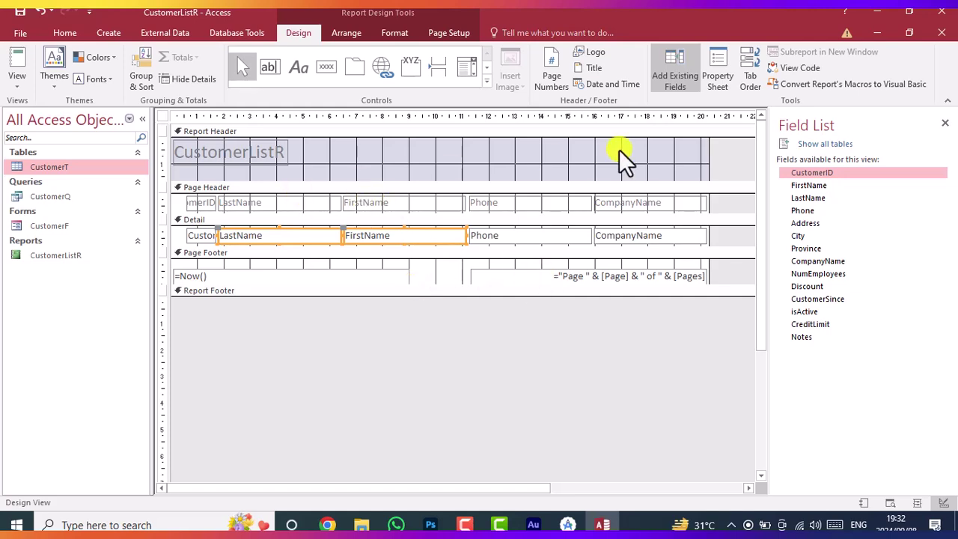
Close the field list and check the rearranged columns in Report View.
left_click(945, 123)
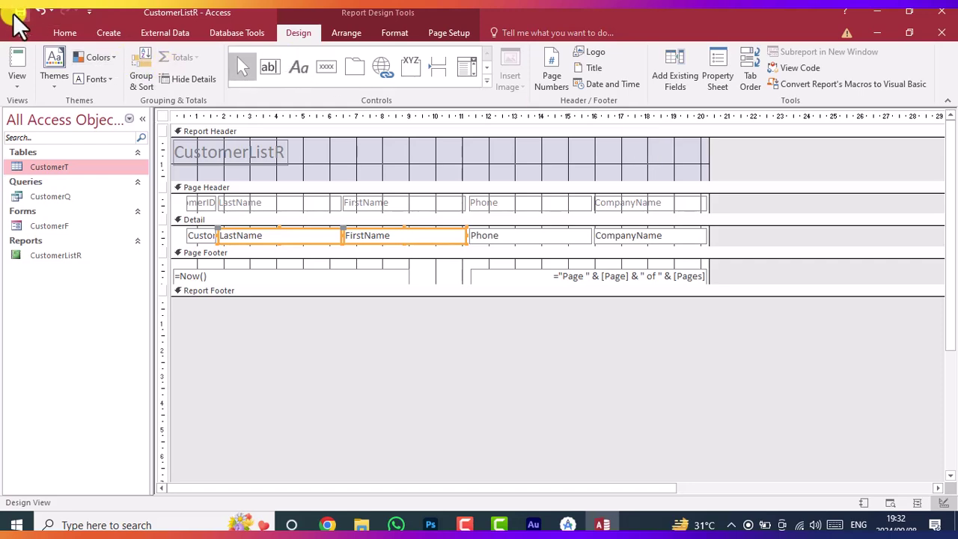
left_click(24, 85)
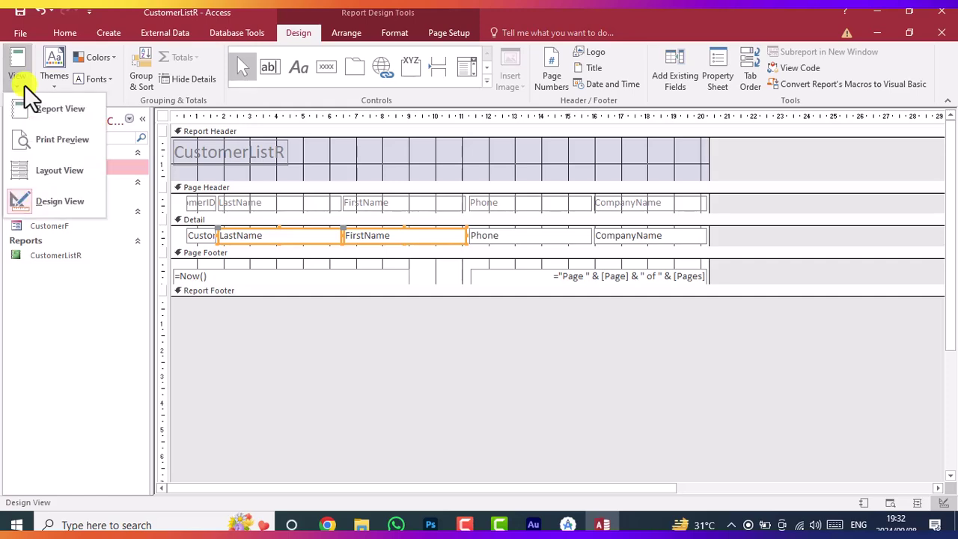
left_click(29, 118)
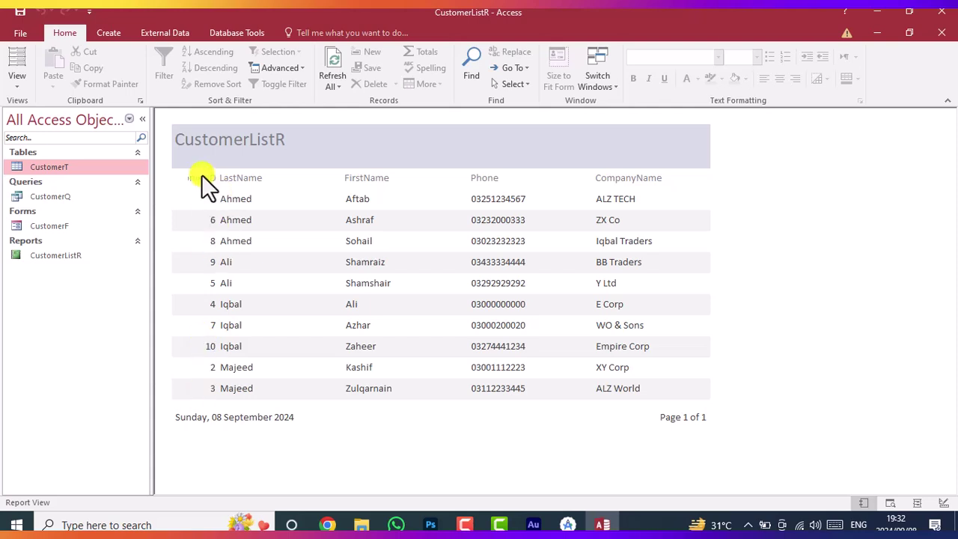
Return to Design View and shorten the CustomerID label's caption in the page header to ID.
left_click(16, 83)
left_click(41, 192)
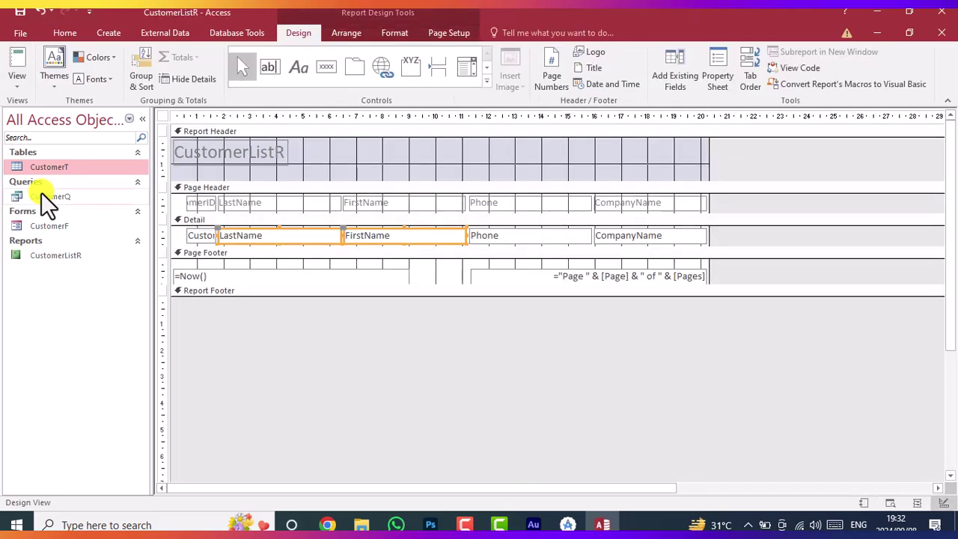
double_click(207, 202)
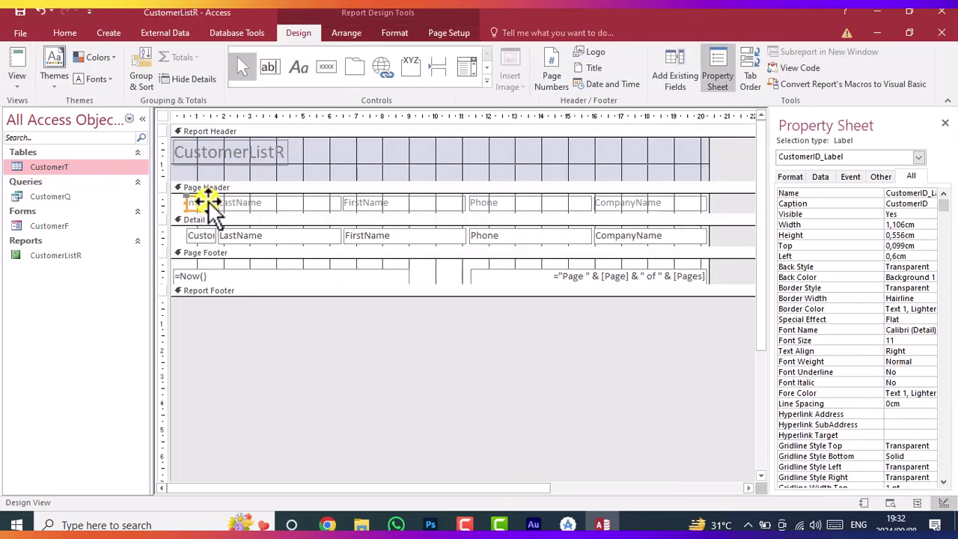
left_click(201, 204)
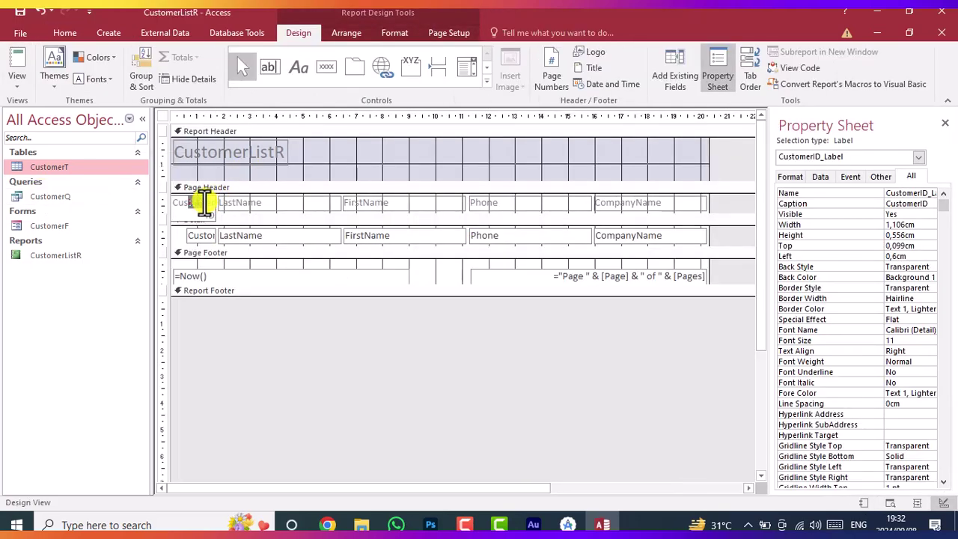
key("Delete")
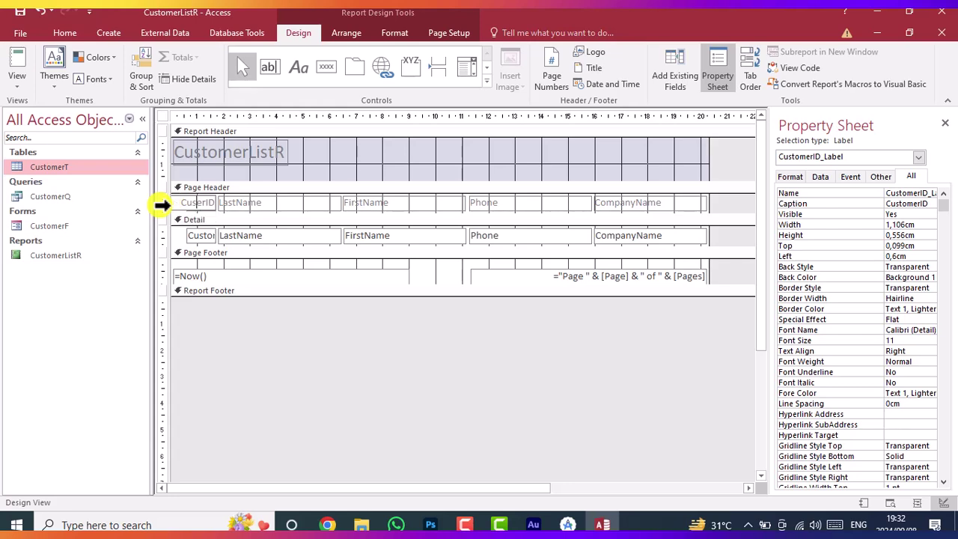
key("BackSpace")
key("BackSpace")
key("BackSpace")
key("Delete")
key("Delete")
left_click(239, 219)
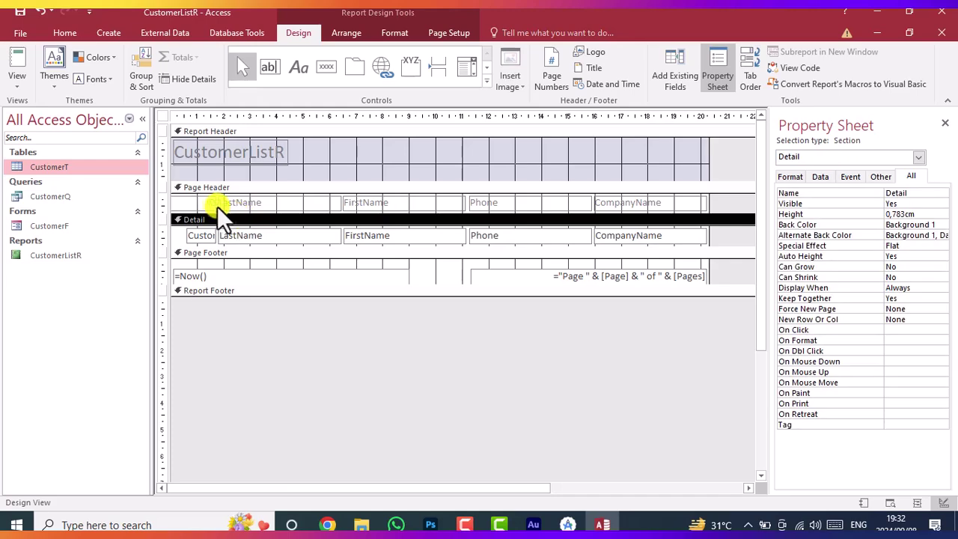
Move the ID label to 0.6 cm from the left edge and narrow it to about 1.085 cm, ending before LastName.
left_click(211, 203)
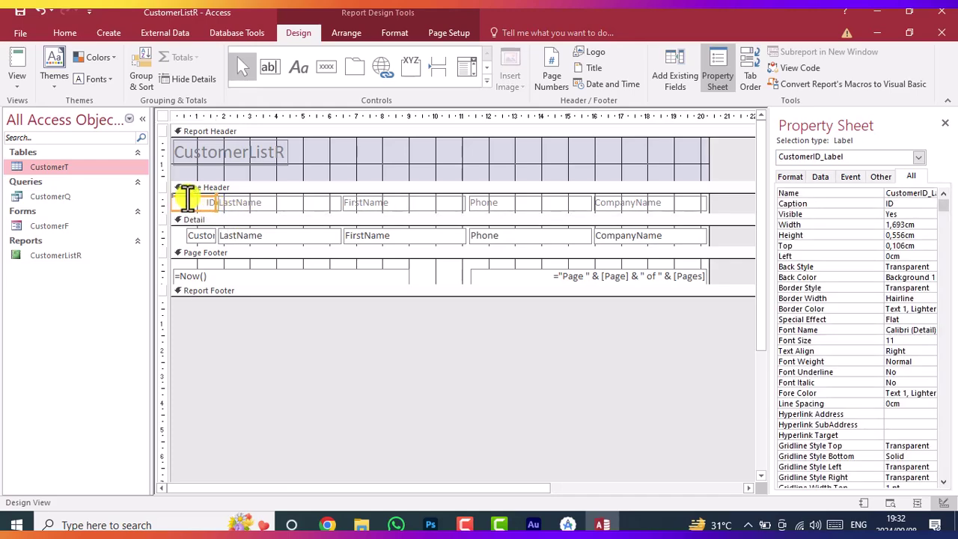
left_click_drag(187, 197, 202, 197)
left_click(217, 203)
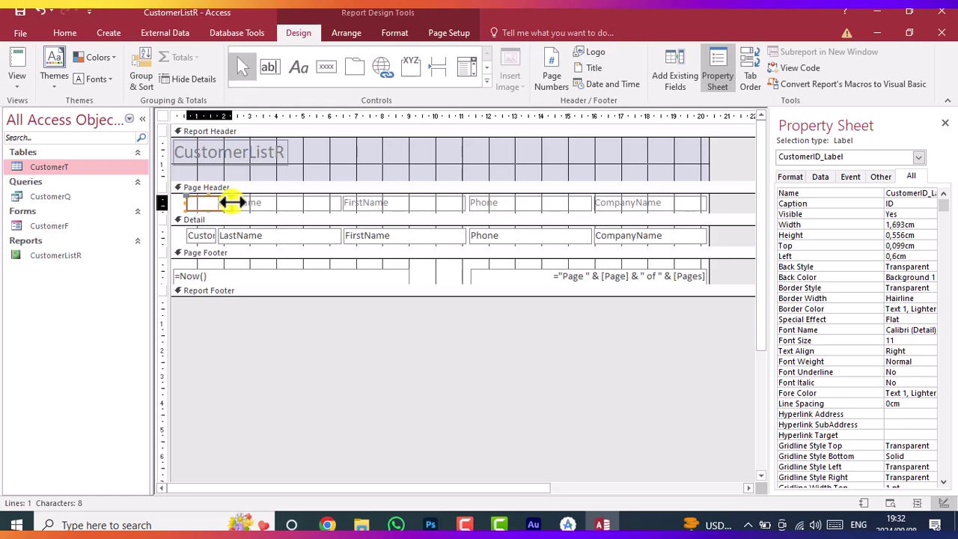
left_click_drag(217, 203, 202, 203)
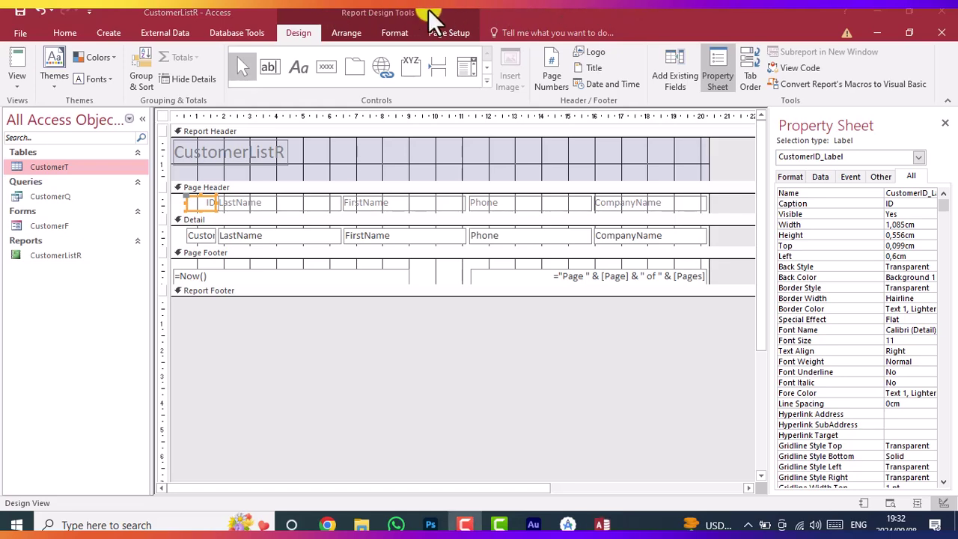
Left-align the ID label in the page header and the CustomerID text box in the Detail section.
left_click(392, 36)
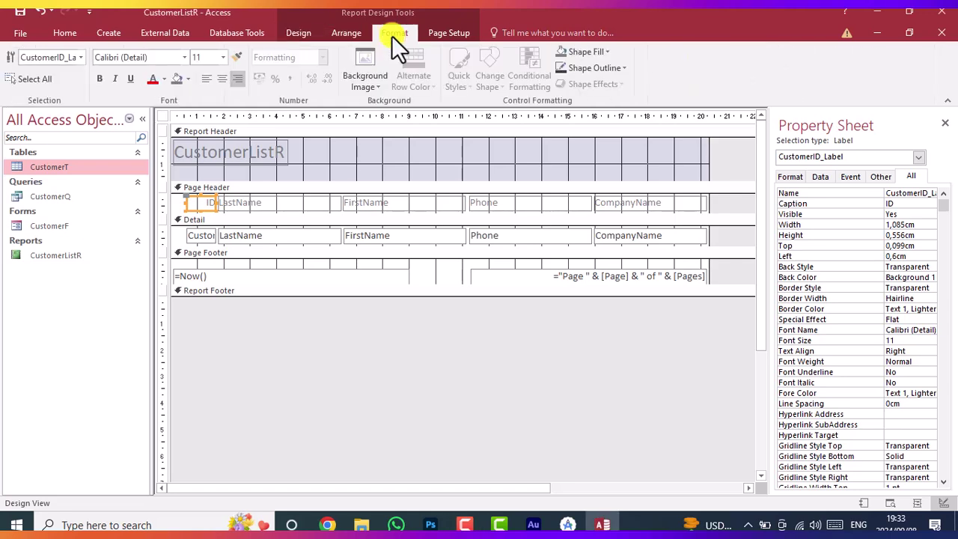
left_click(210, 77)
left_click(198, 236)
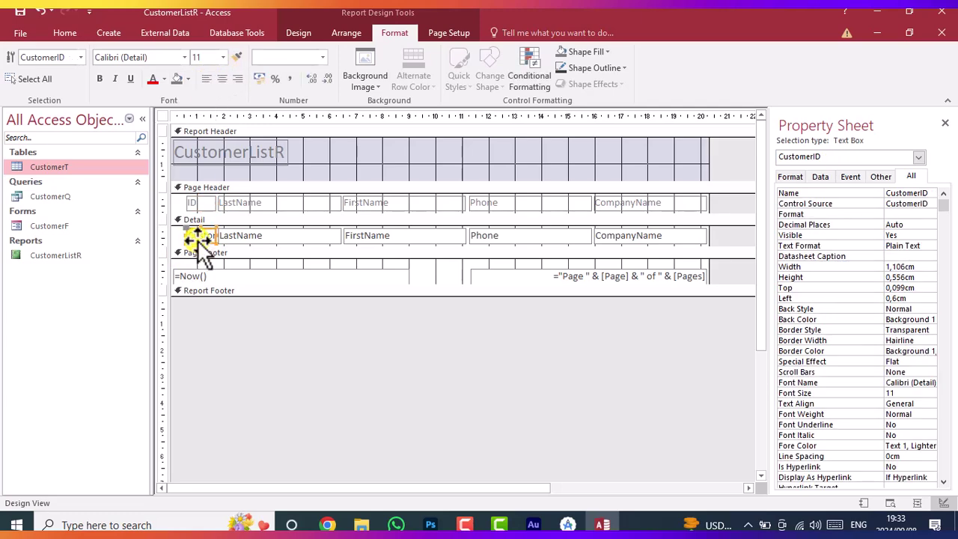
left_click(208, 81)
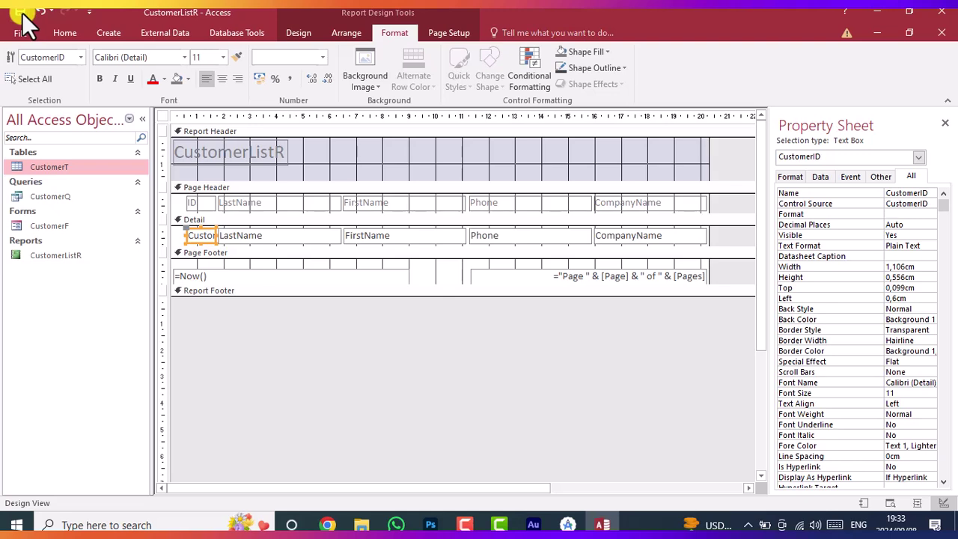
Check the ID column's alignment and the page layout in Report View and Print Preview, and close the preview.
left_click(296, 32)
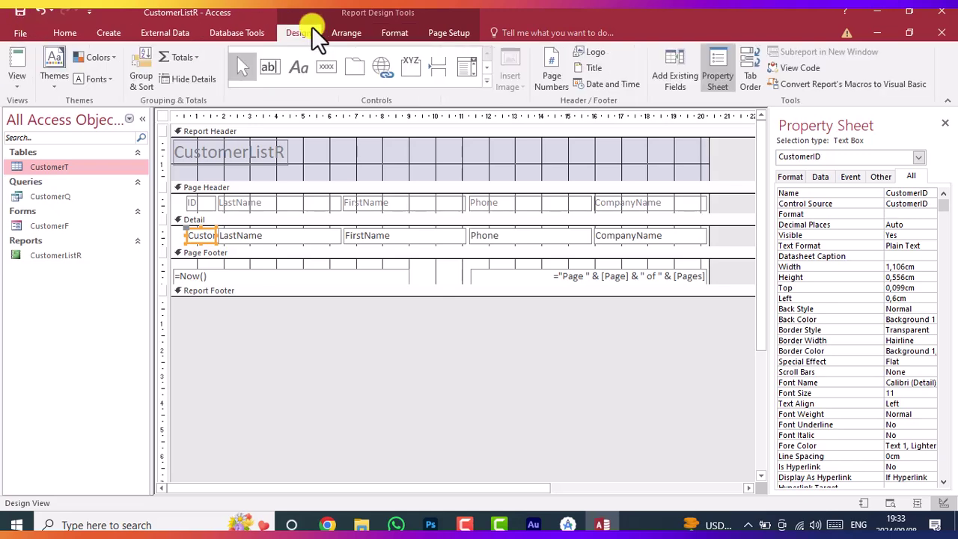
left_click(14, 73)
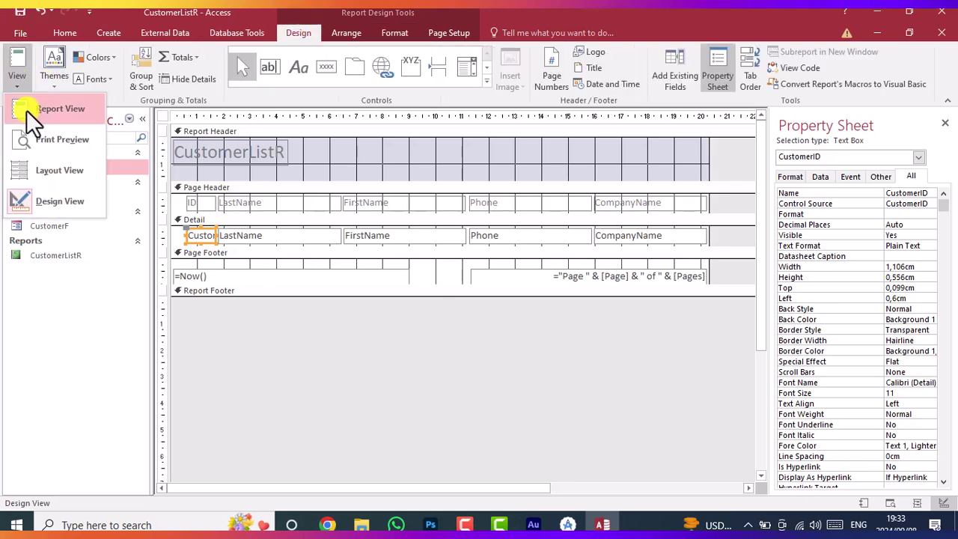
left_click(26, 110)
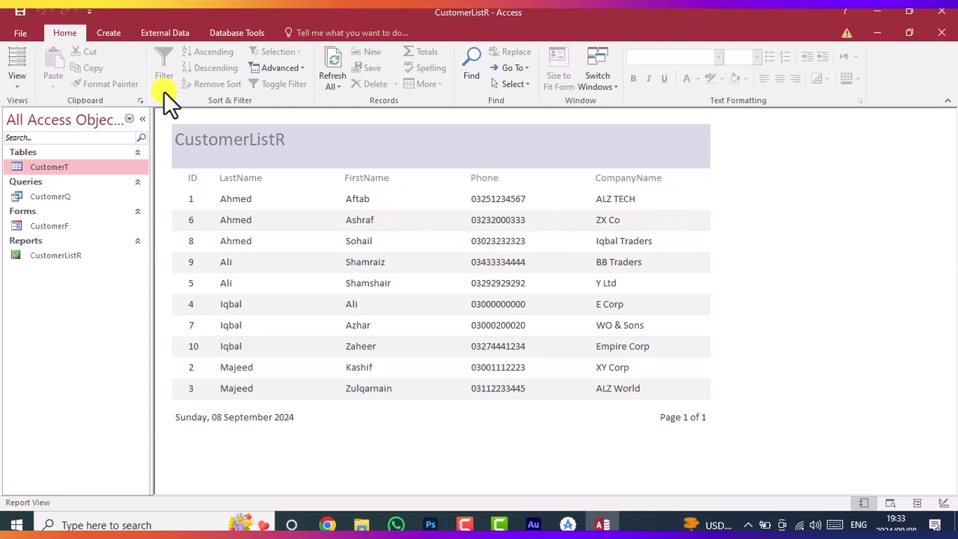
left_click(17, 79)
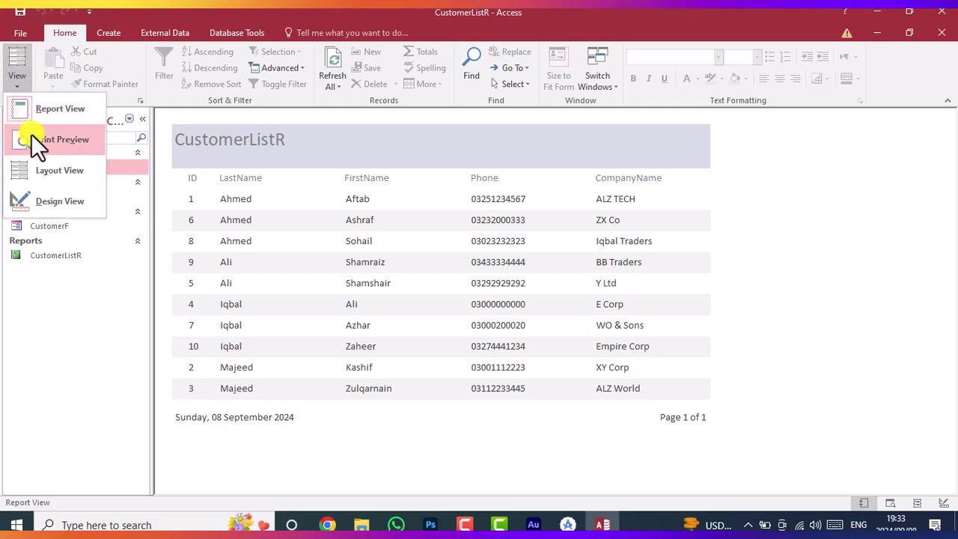
left_click(66, 142)
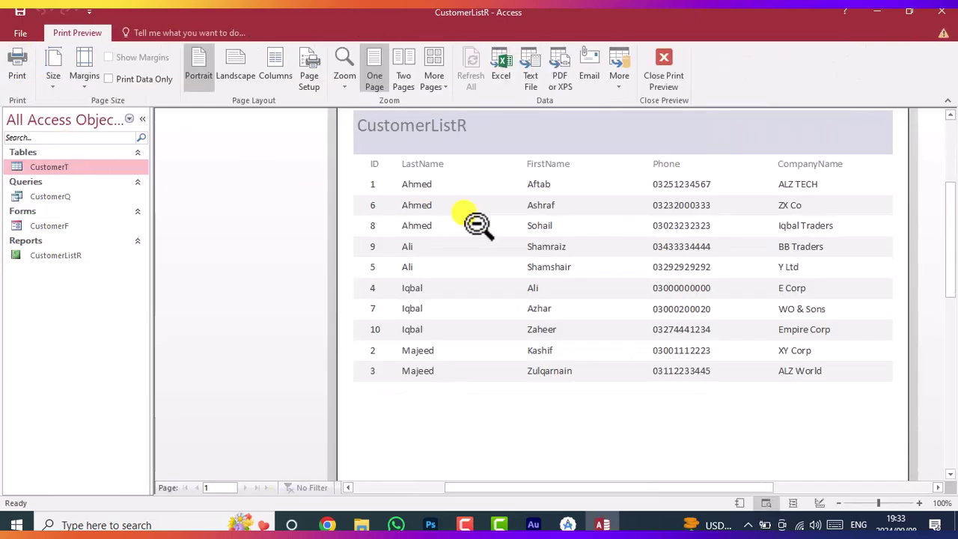
mouse_move(951, 250)
left_mouse_down()
mouse_move(953, 233)
mouse_move(953, 242)
left_mouse_up()
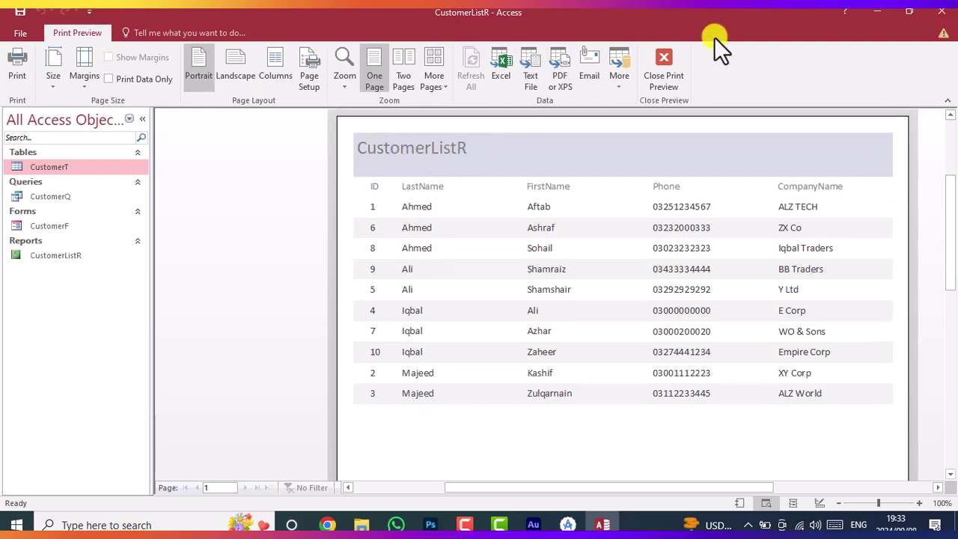
left_click(667, 62)
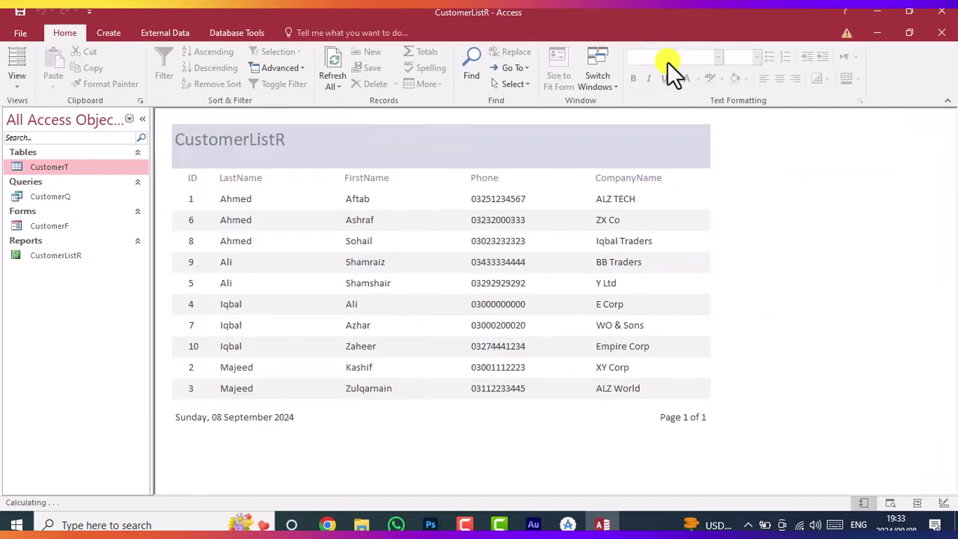
Return to Design View and change the report header title to Customer List Report.
left_click(15, 84)
left_click(32, 197)
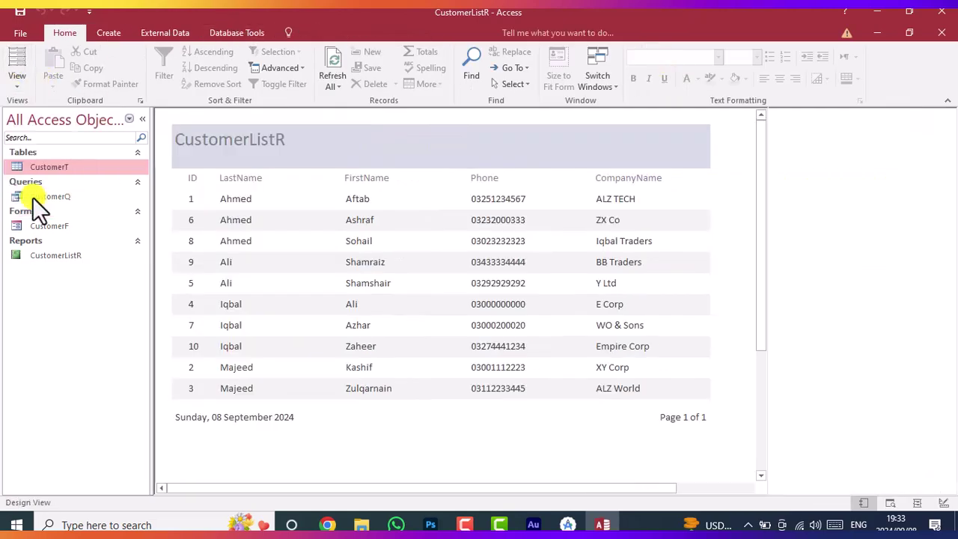
left_click(241, 154)
left_click(248, 154)
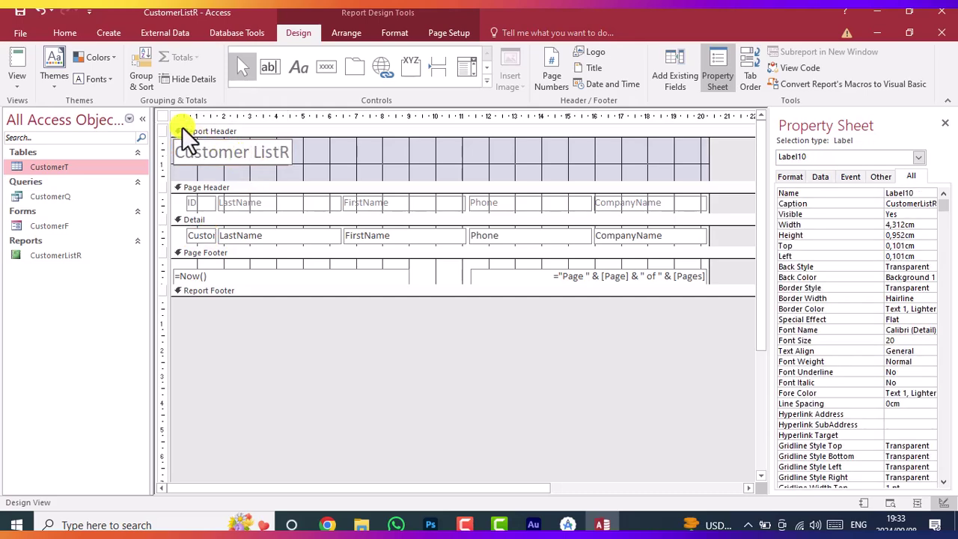
key("Right")
key("Right")
key("Right")
key("Right")
key("Right")
key("BackSpace")
type("Re")
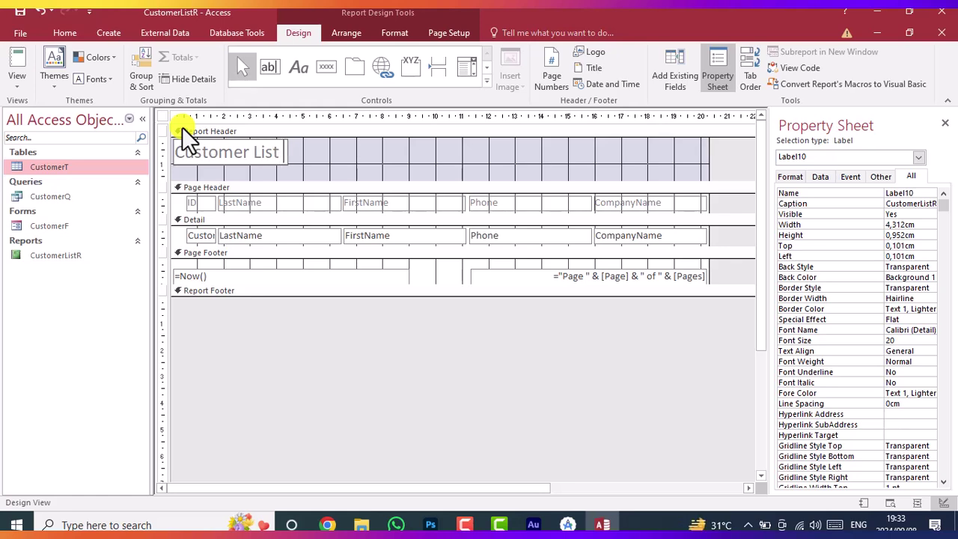
type("port")
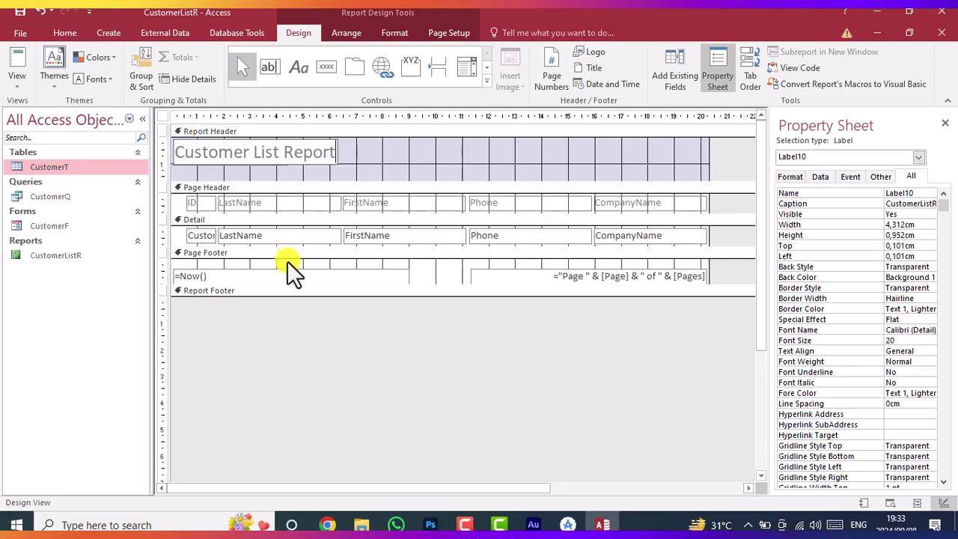
left_click(402, 204)
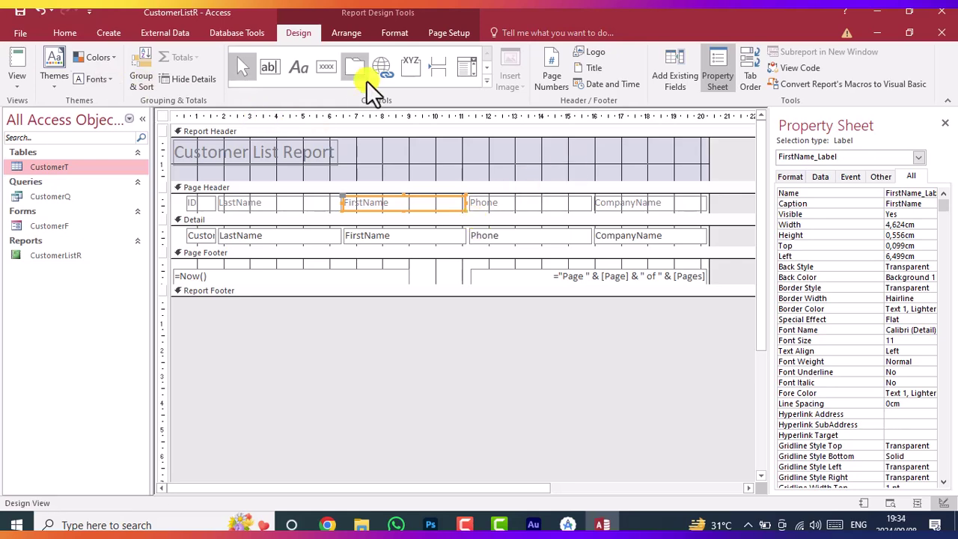
Check the new title, the date and the page number of the report in Report View.
left_click(17, 83)
left_click(29, 112)
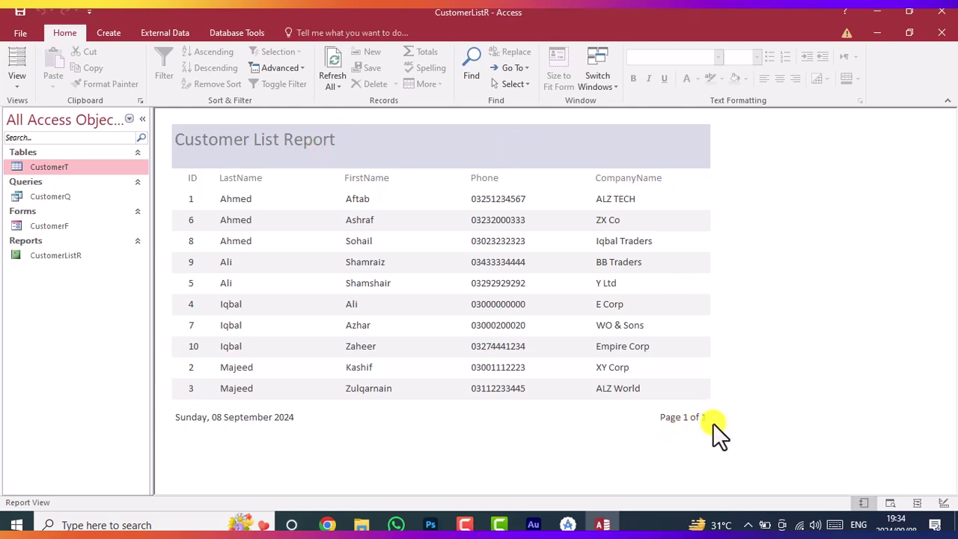
left_click(174, 417)
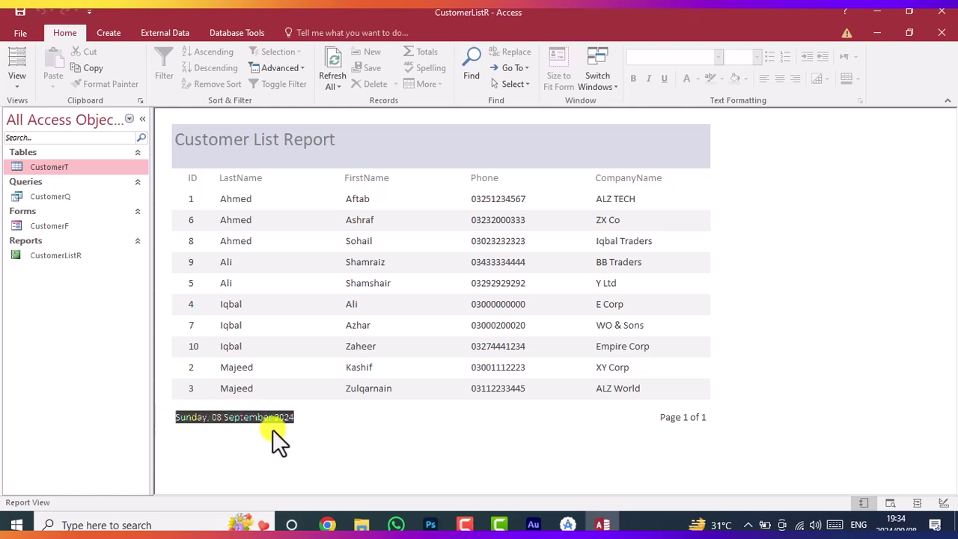
left_click(311, 421)
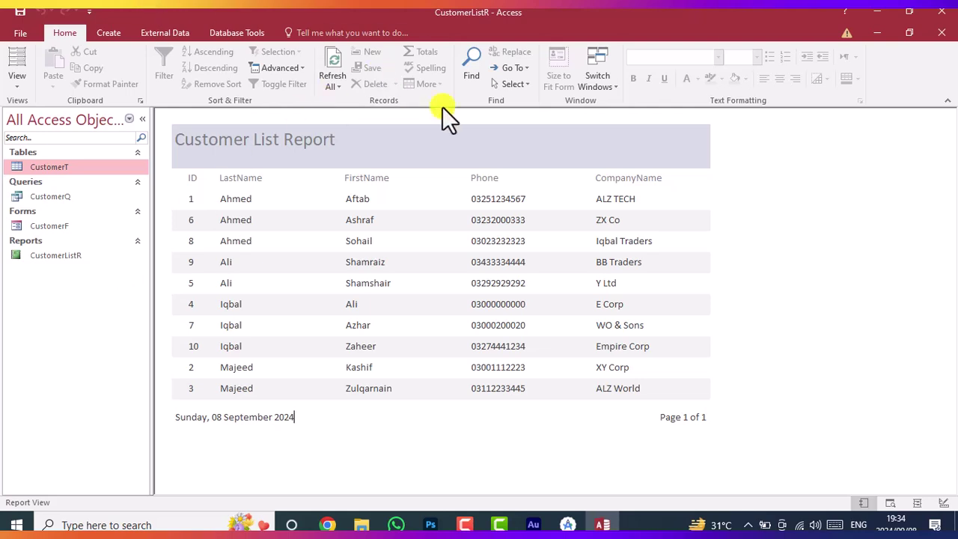
left_click(109, 34)
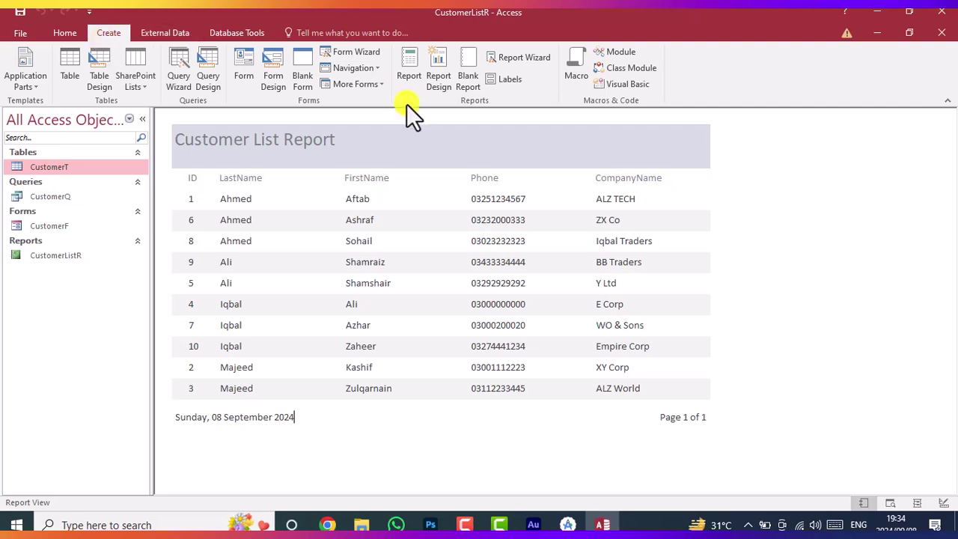
left_click(497, 80)
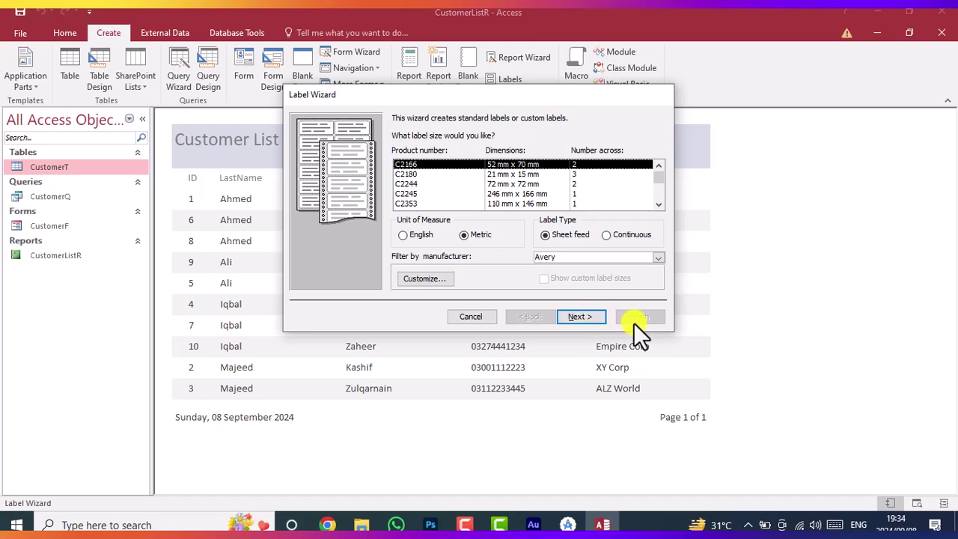
left_click(477, 314)
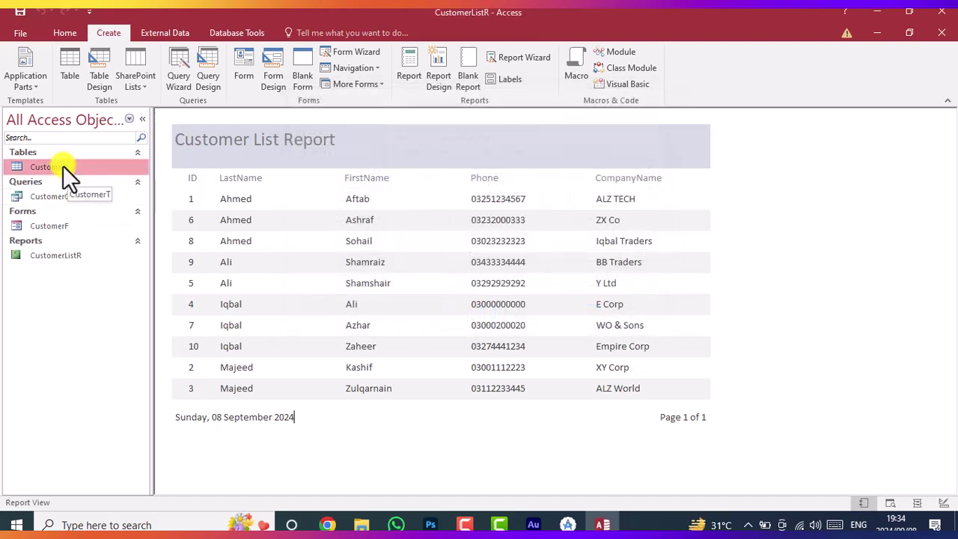
Create a new query in Design View based on the CustomerT table.
left_click(207, 63)
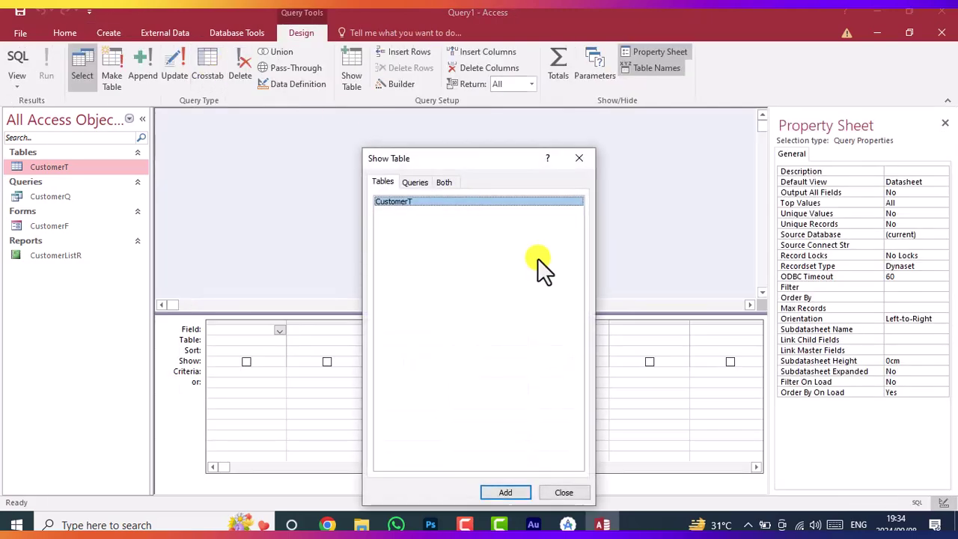
left_click(514, 494)
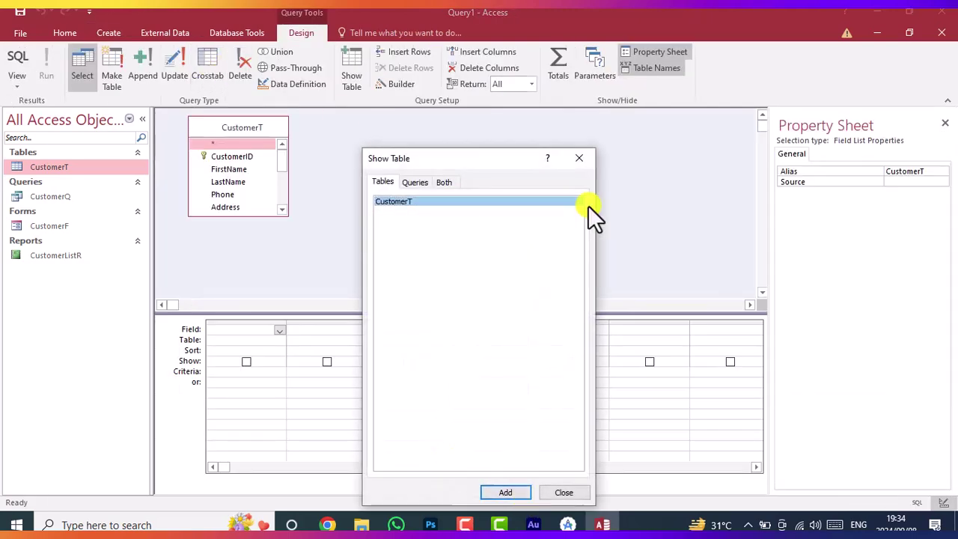
left_click(580, 158)
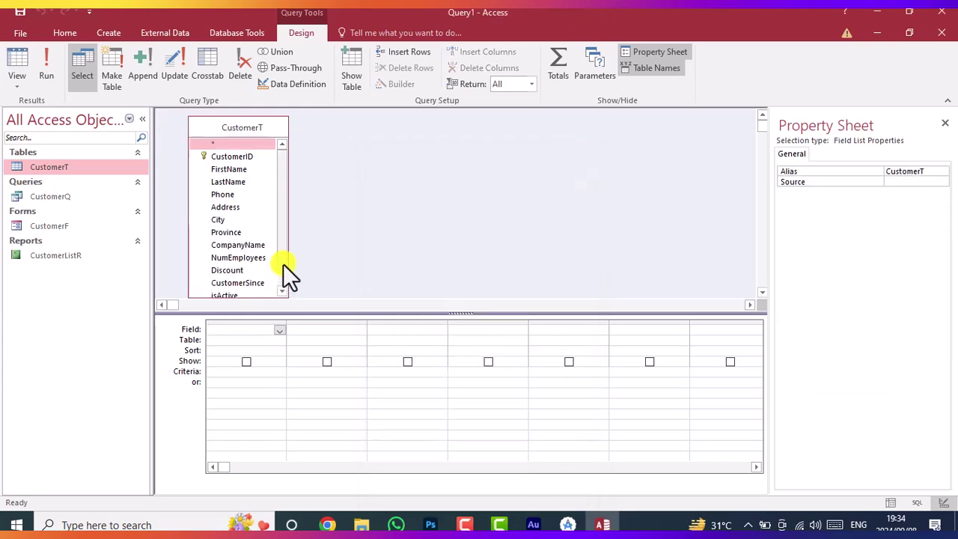
Add the FirstName, LastName, Phone, Address, City, Province and isActive fields to the query grid.
double_click(235, 169)
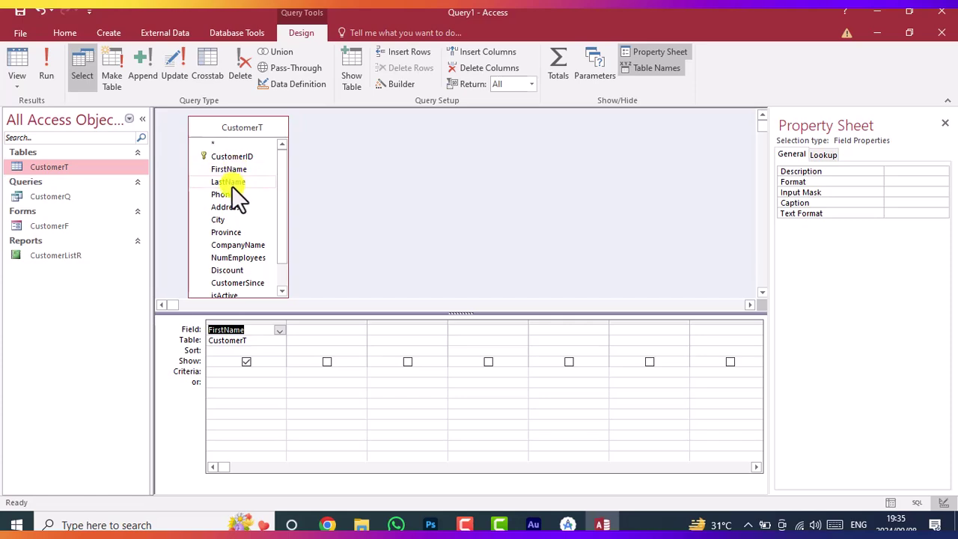
double_click(232, 186)
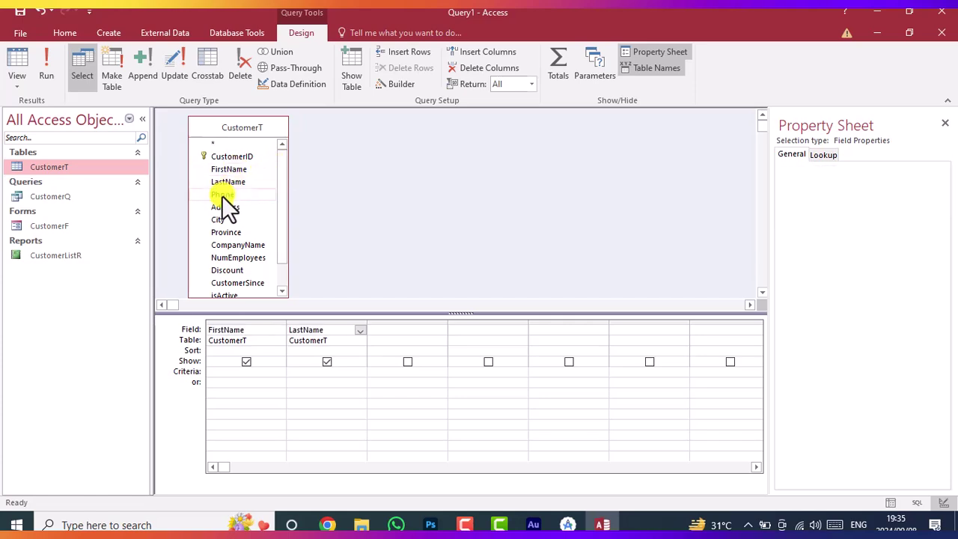
double_click(222, 195)
double_click(226, 208)
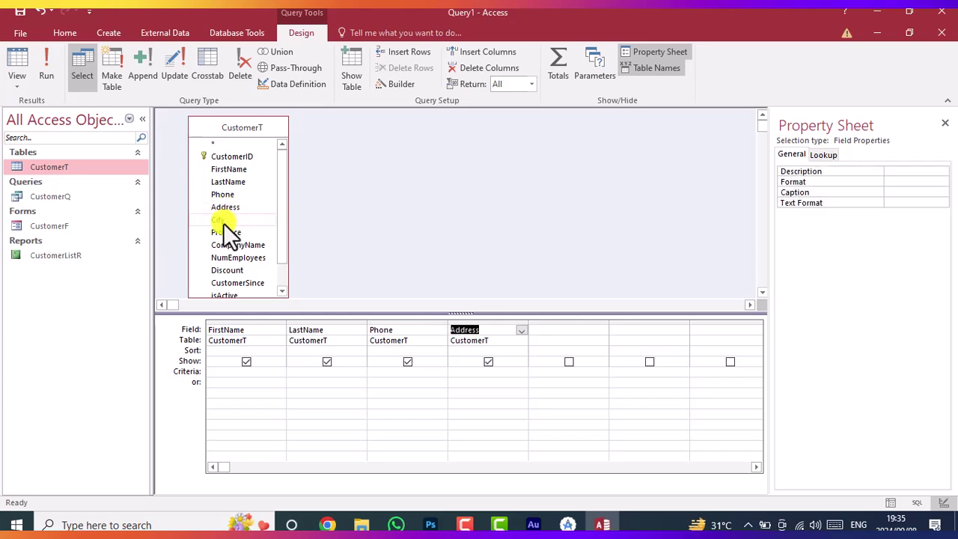
double_click(223, 221)
double_click(223, 233)
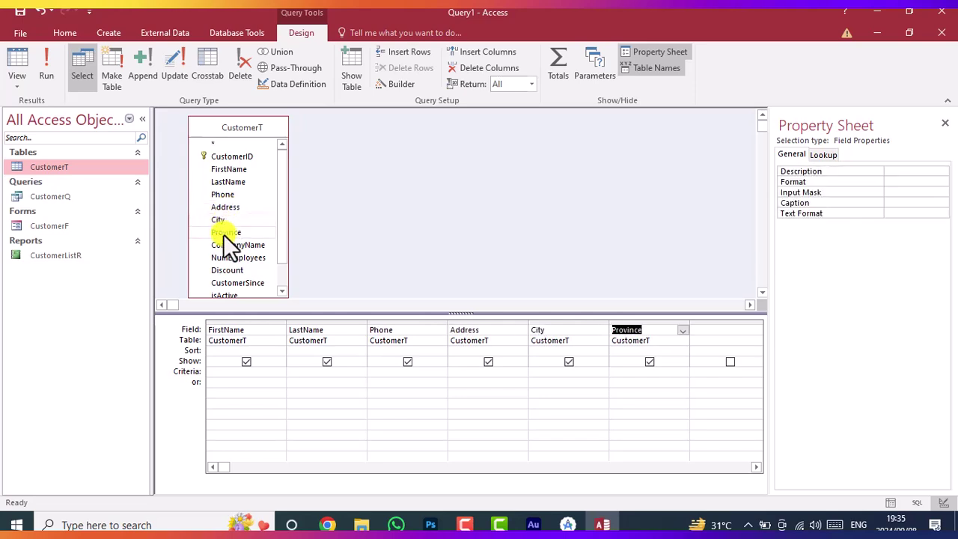
scroll(280, 280, "down", 1)
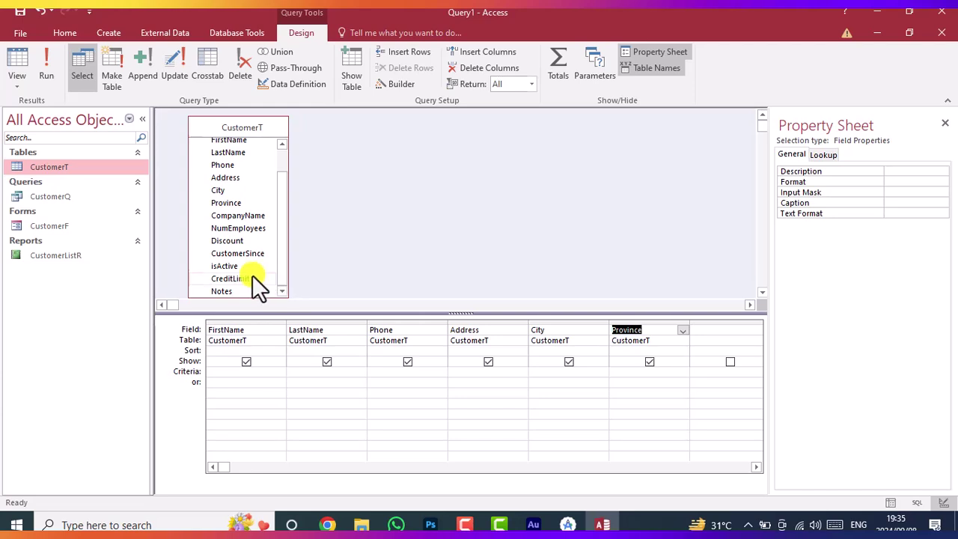
double_click(225, 266)
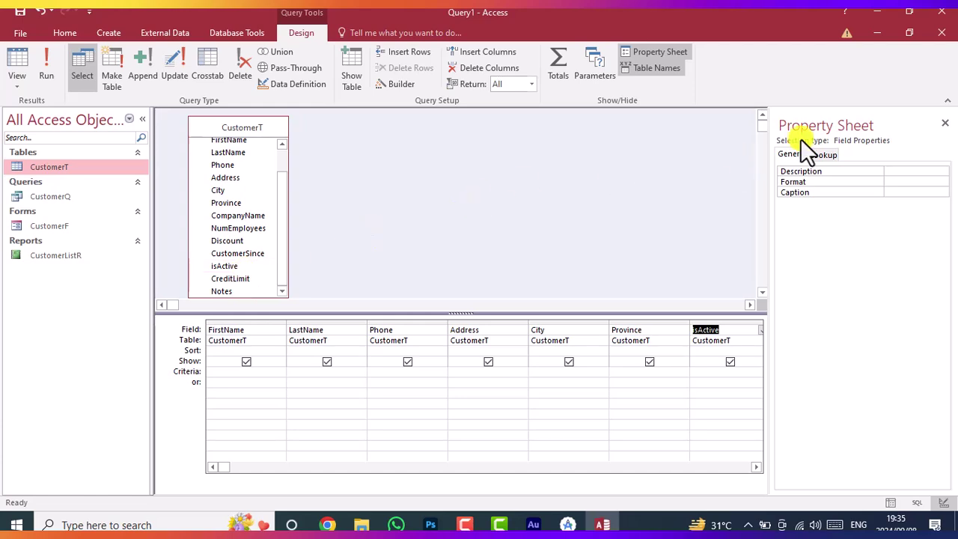
Set the criteria of the query's isActive field to True.
left_click(717, 377)
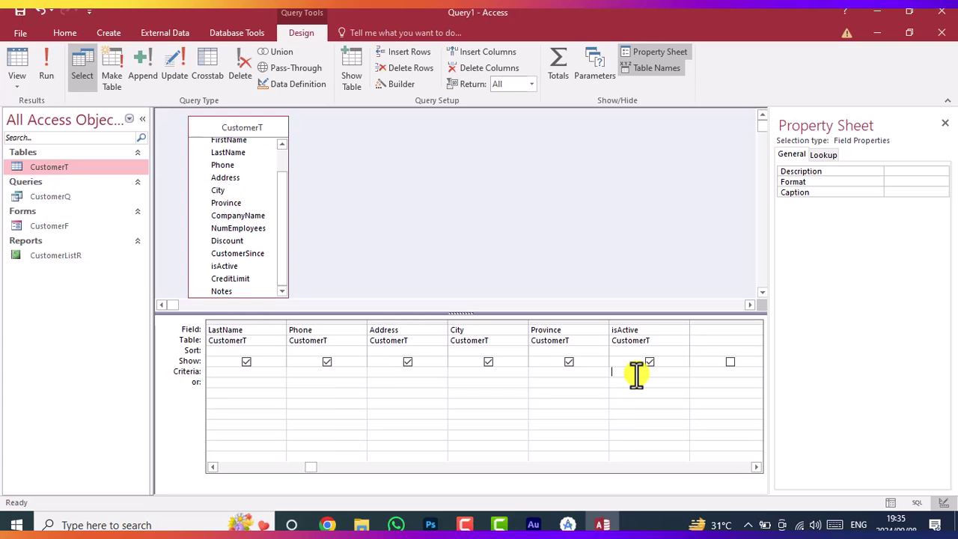
type("true")
key("Return")
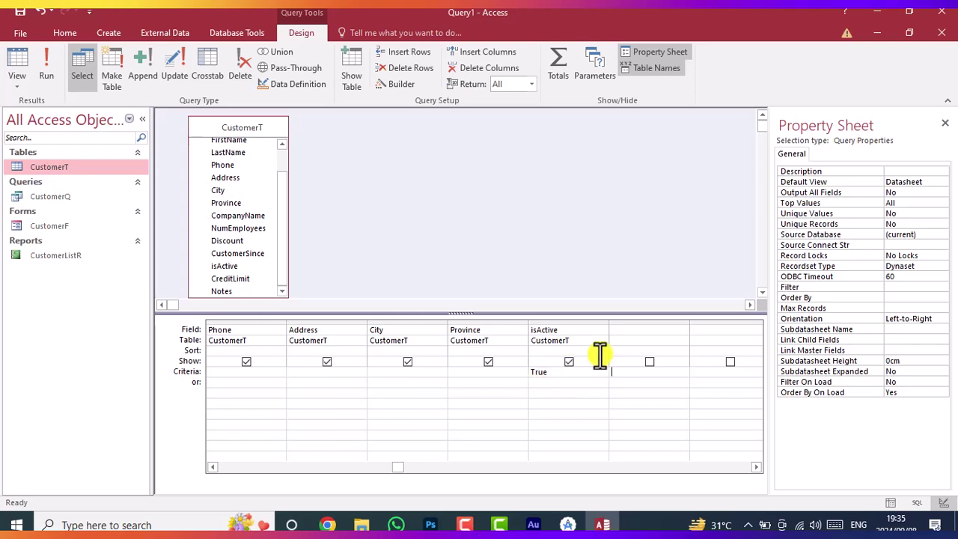
Save the query as CustomerActiveQ and run it.
left_click(20, 10)
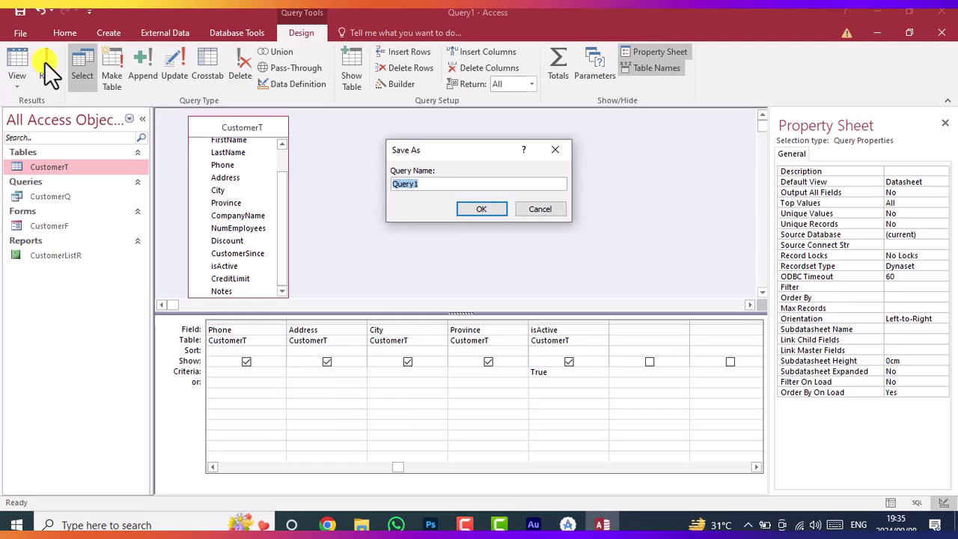
type("C")
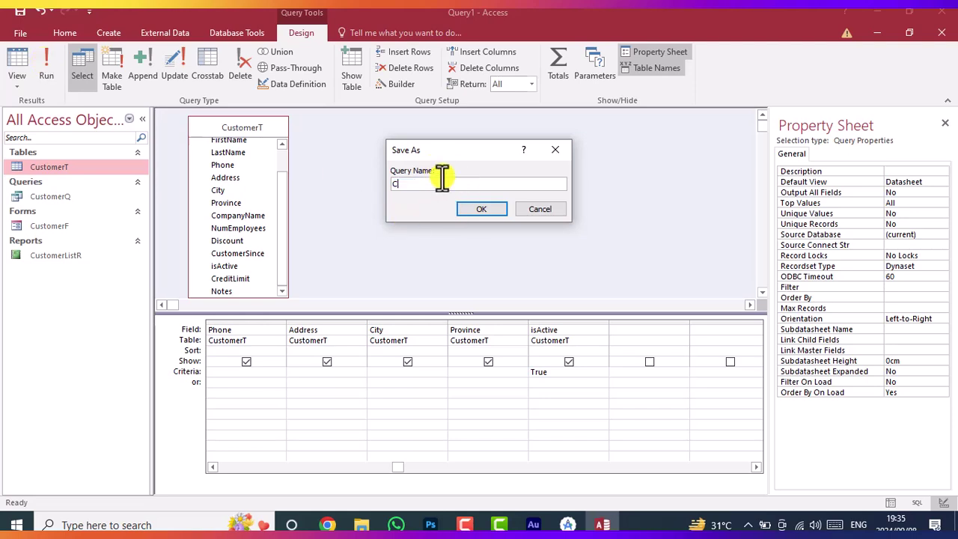
type("ustomerAlctiveQ")
left_click(488, 210)
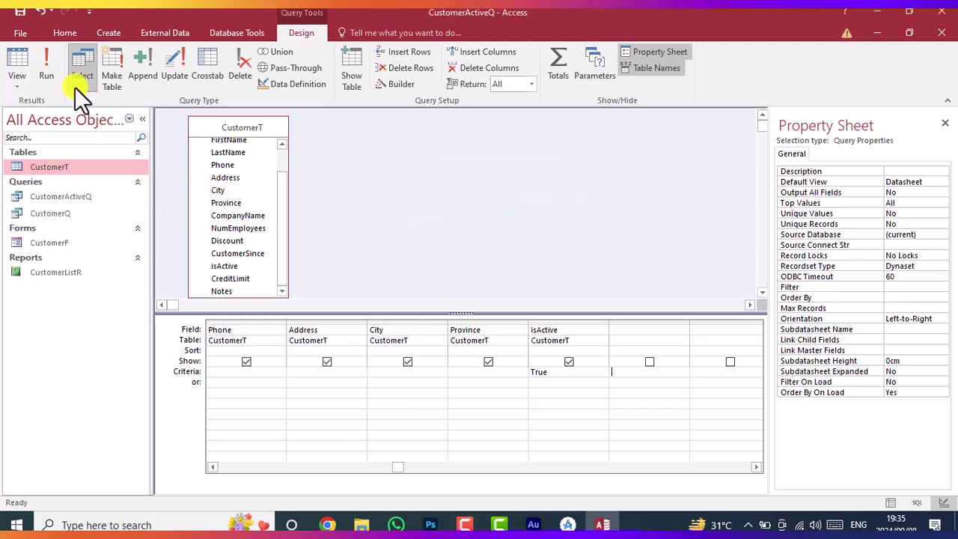
left_click(46, 66)
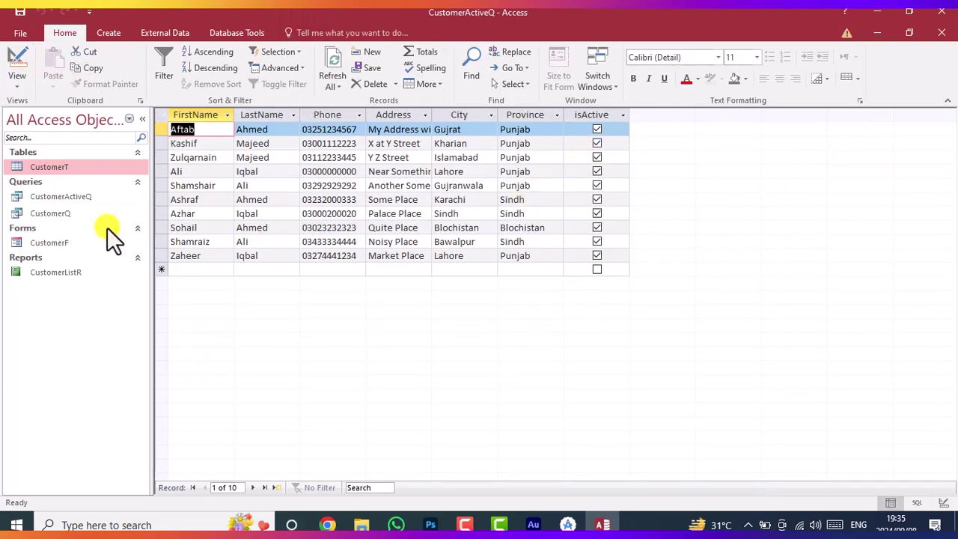
Open the CustomerT table and clear isActive for the Y Ltd, Iqbal Traders and Empire Corp customers.
double_click(86, 168)
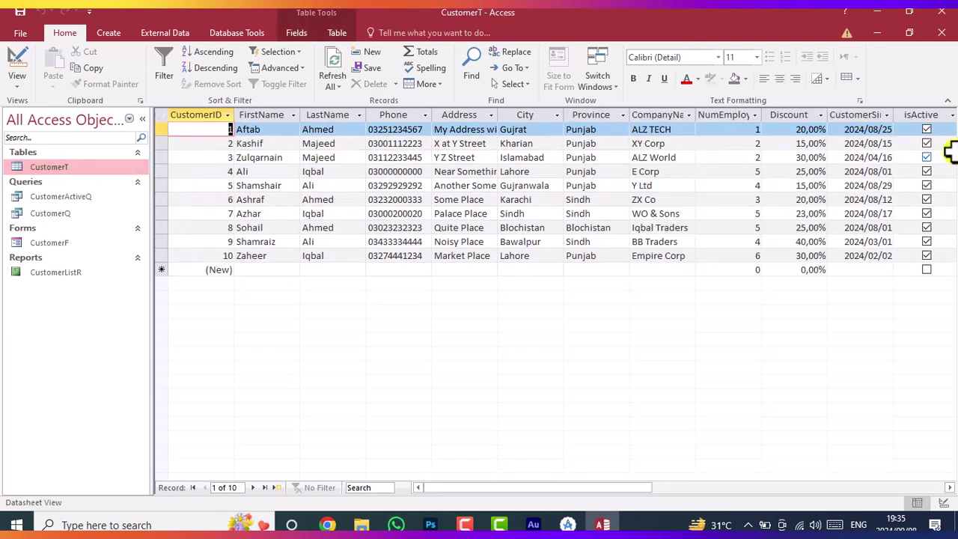
left_click(929, 185)
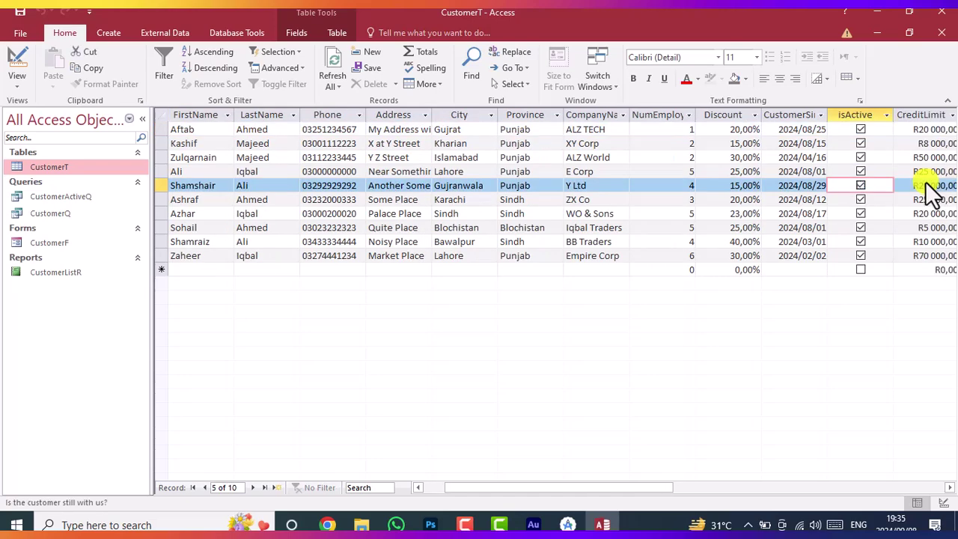
left_click(860, 185)
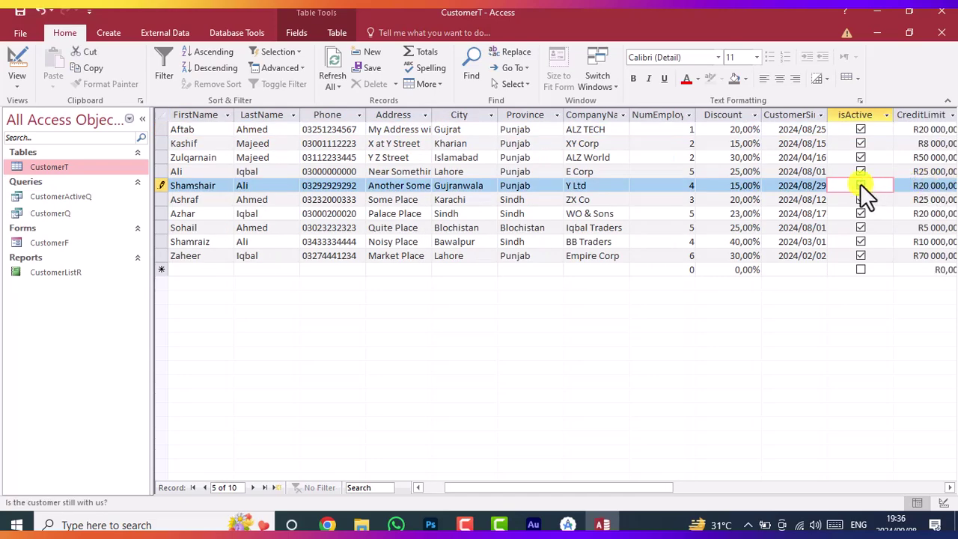
left_click(861, 227)
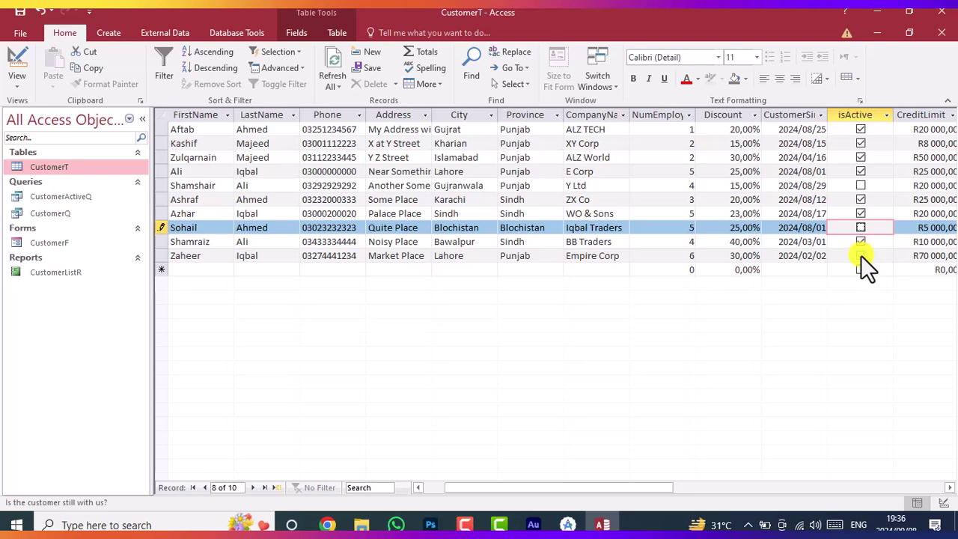
left_click(861, 255)
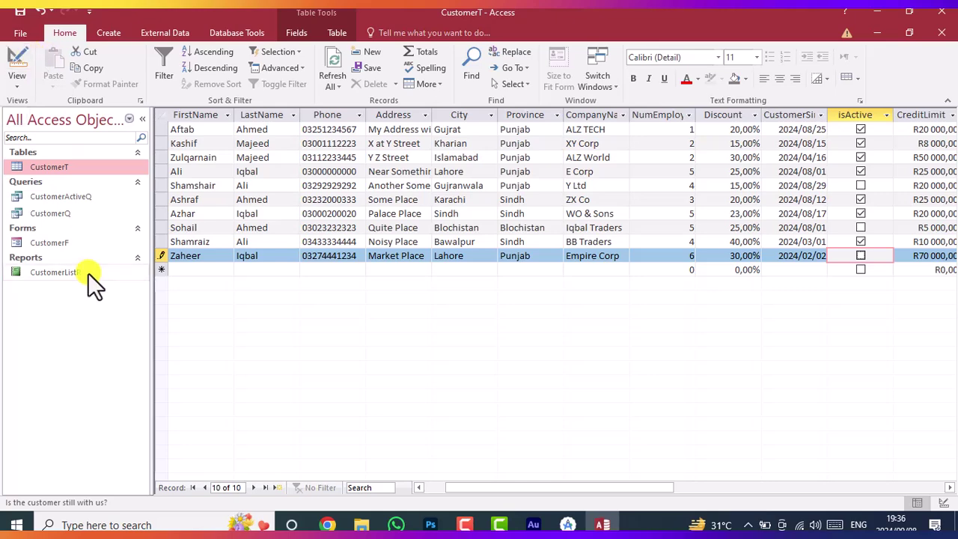
Look at the CustomerQ results, close the CustomerT table and review the CustomerActiveQ datasheet.
double_click(57, 214)
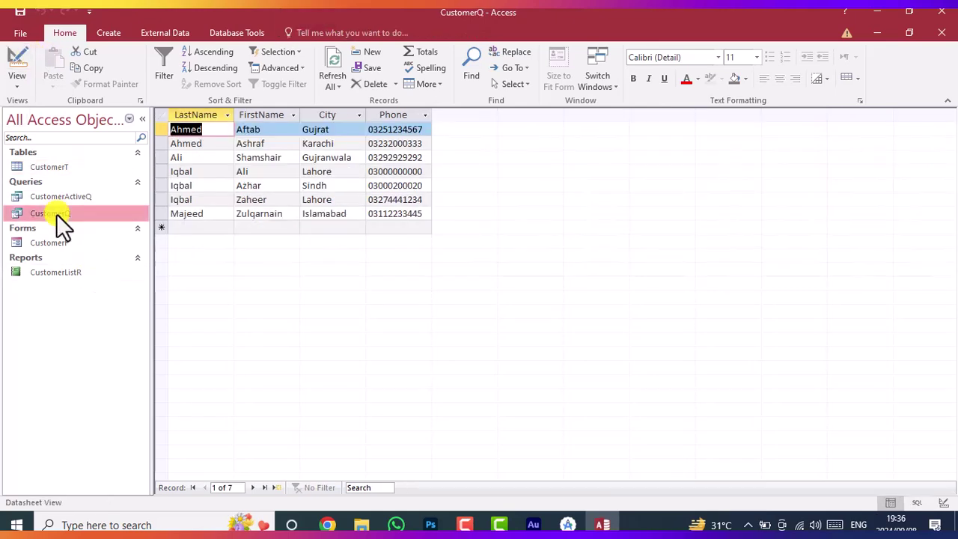
double_click(89, 166)
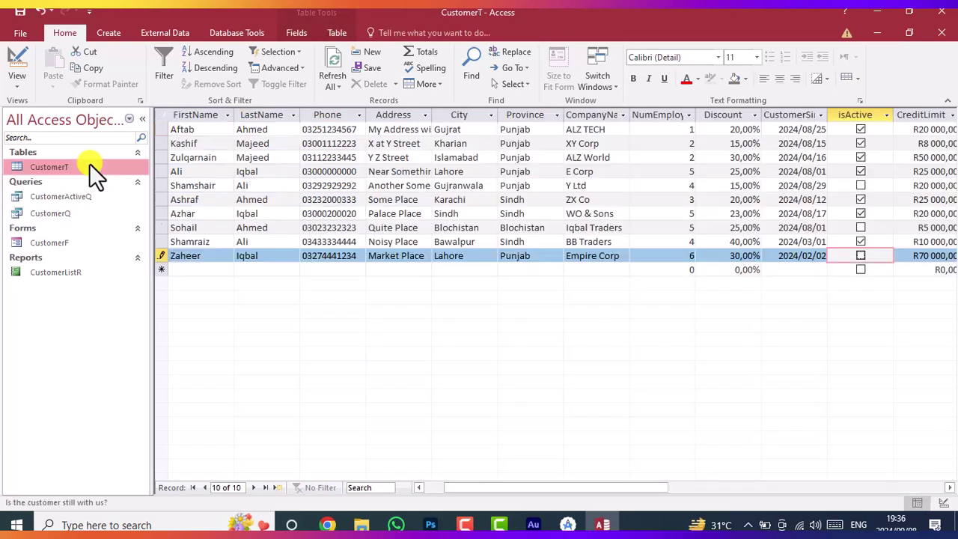
left_click(942, 33)
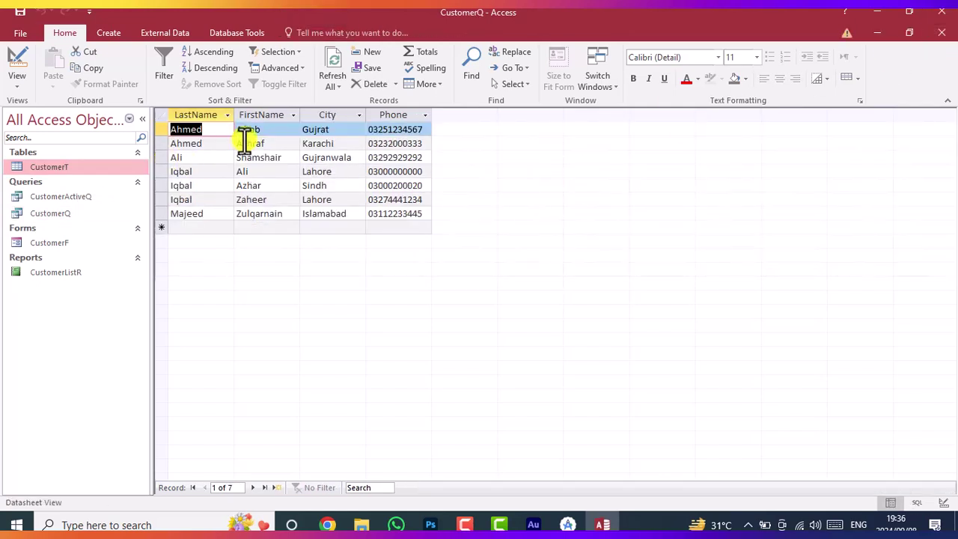
left_click(56, 211)
double_click(70, 194)
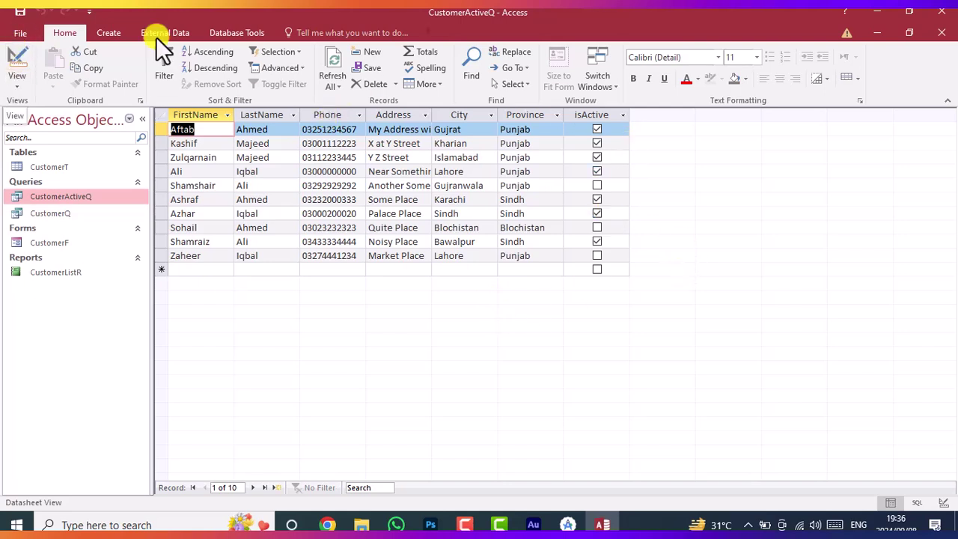
Refresh CustomerActiveQ and start label creation from it, accepting C2166 metric sheet-feed labels (52 mm x 70 mm) and Arial 8 Light text.
left_click(334, 58)
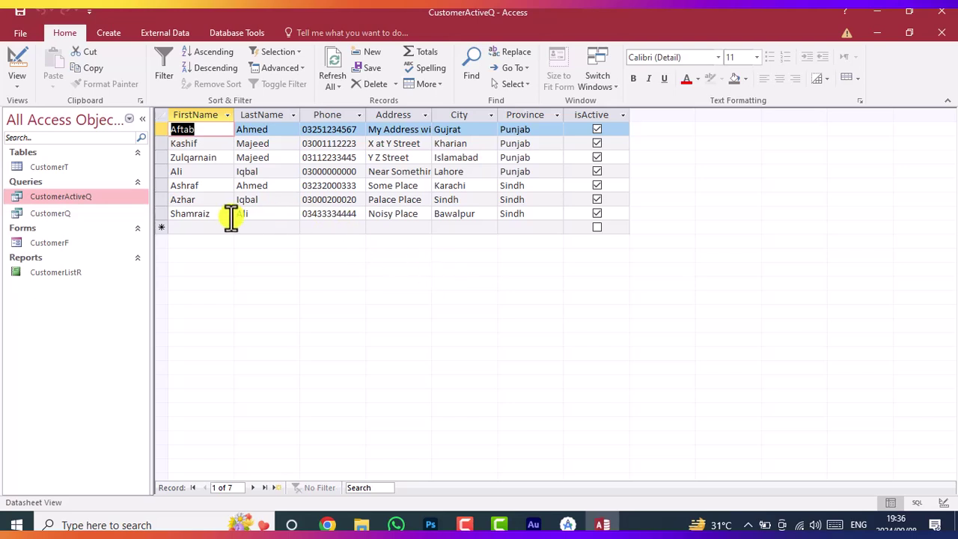
left_click(111, 34)
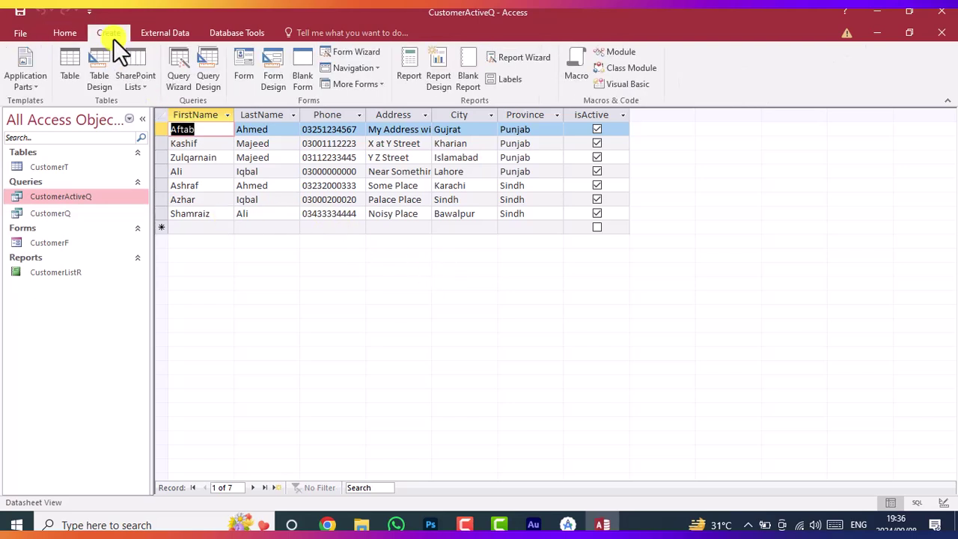
left_click(507, 80)
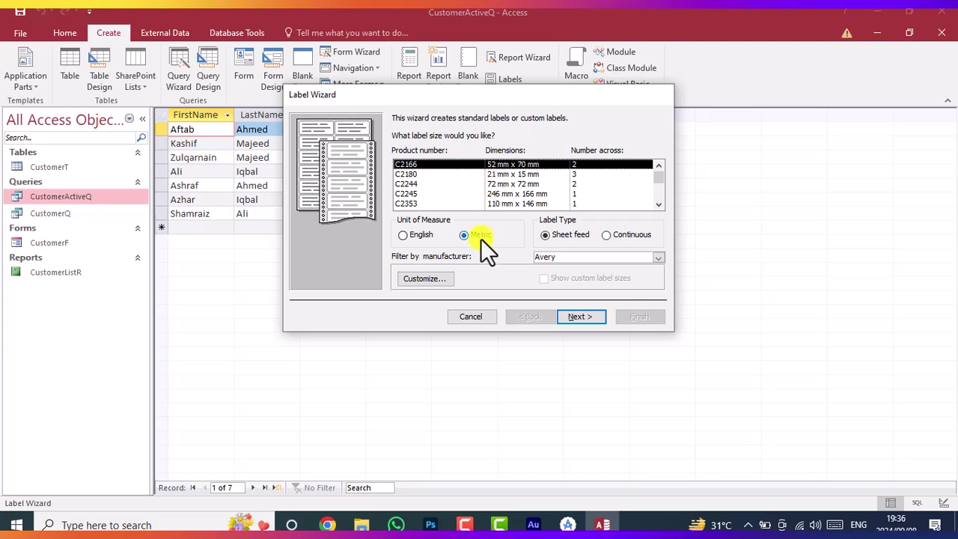
left_click(573, 315)
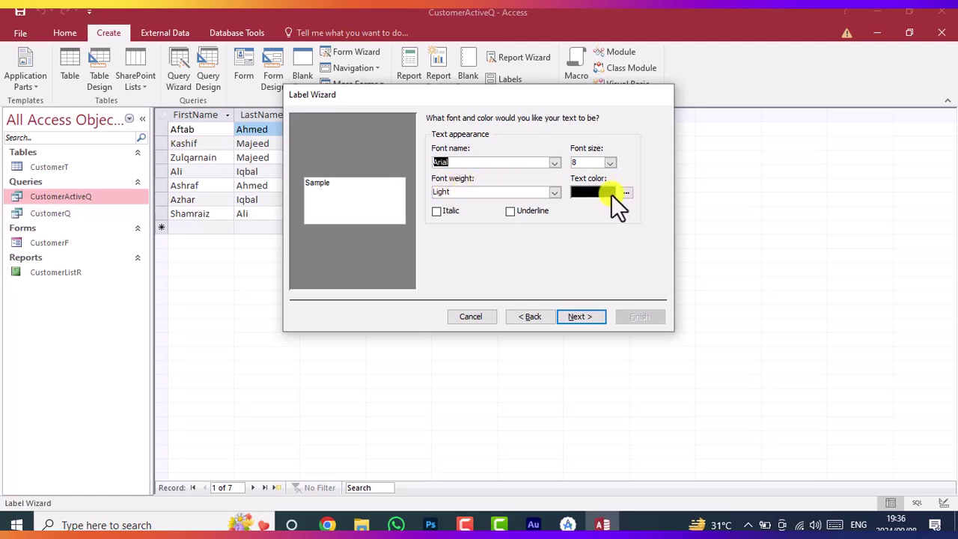
left_click(578, 318)
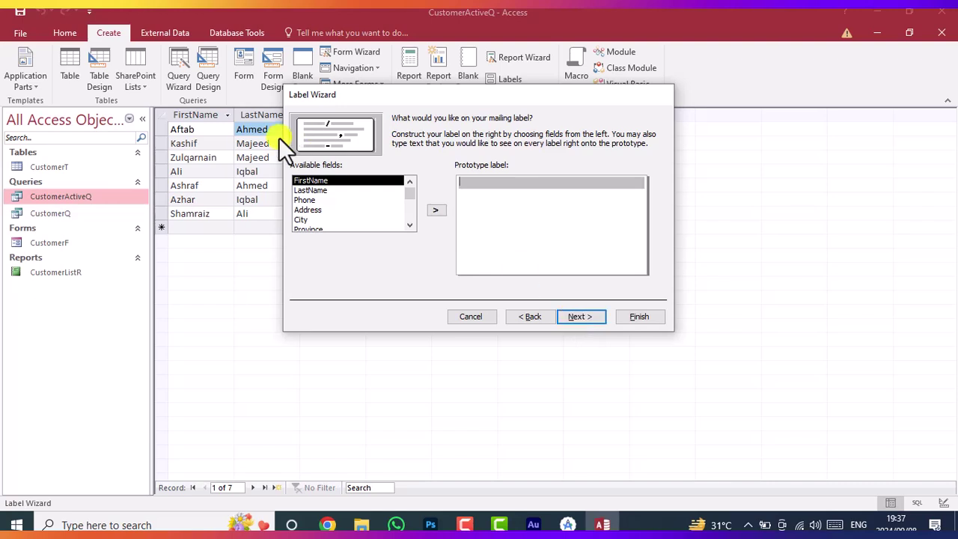
Put the FirstName and LastName fields on the prototype label's first line, separated by a space, and go to the second line.
left_click(319, 180)
double_click(319, 179)
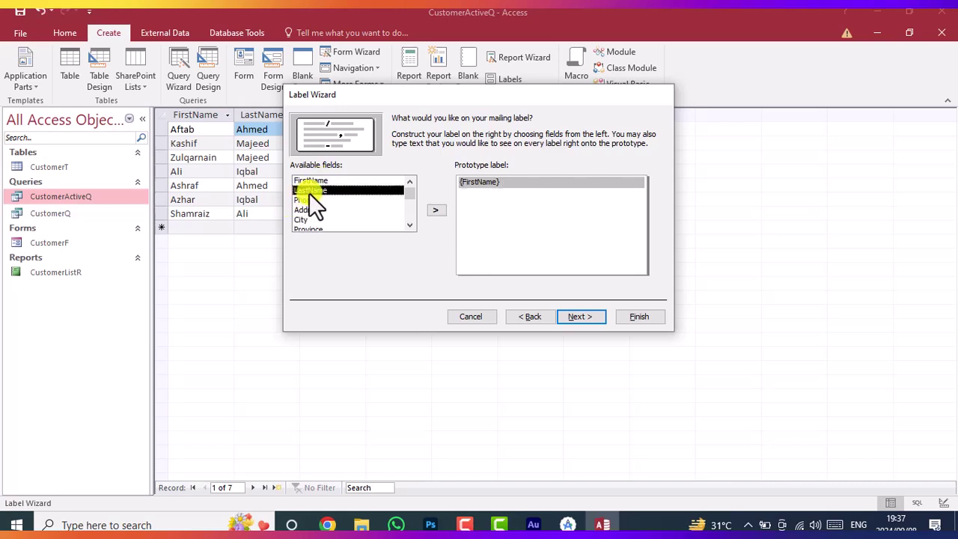
double_click(308, 193)
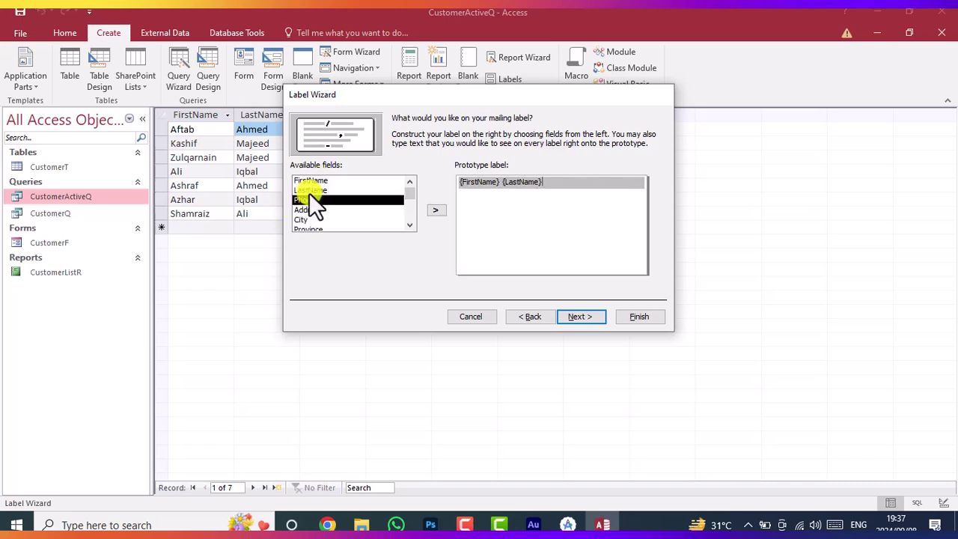
left_click(530, 190)
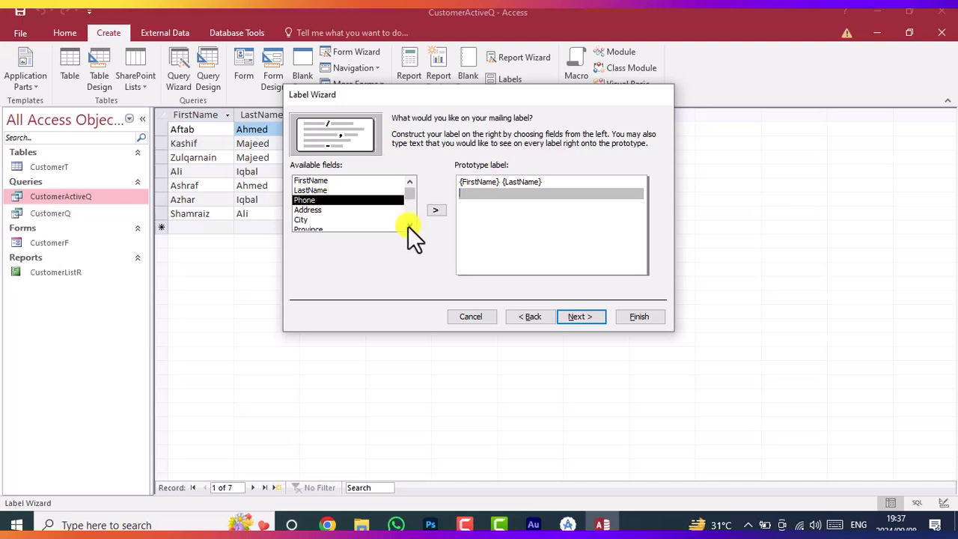
Add the Address field as the prototype label's second line and start a third line.
scroll(409, 224, "down", 1)
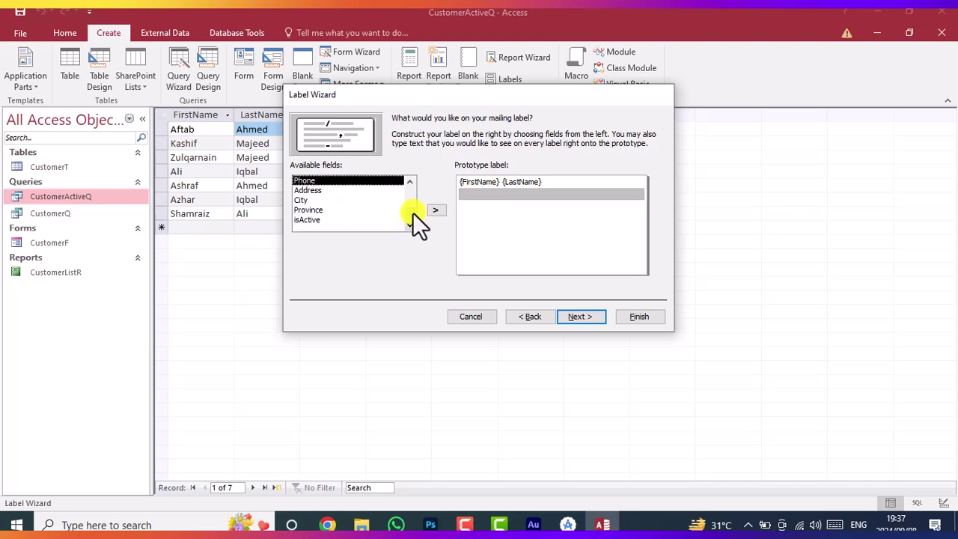
scroll(414, 187, "up", 1)
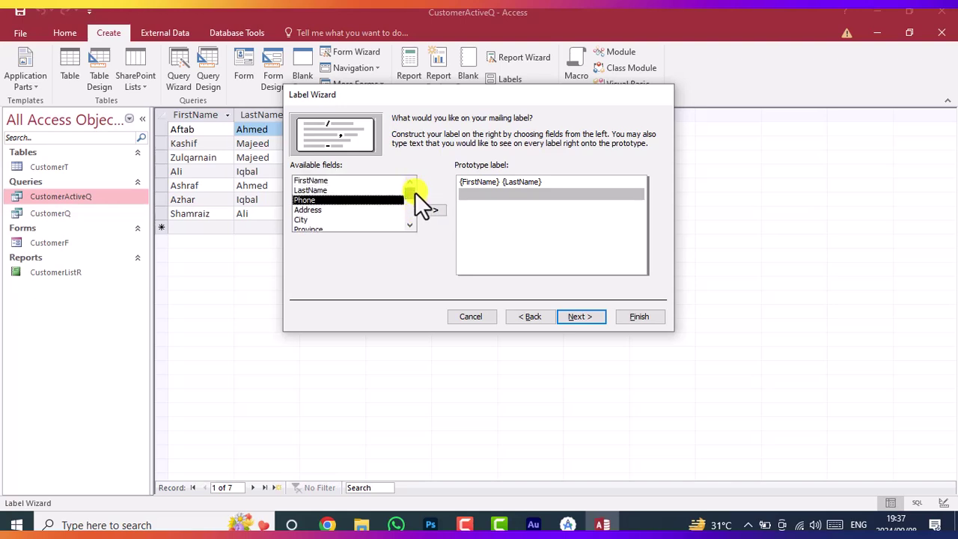
scroll(415, 192, "down", 1)
scroll(411, 209, "down", 1)
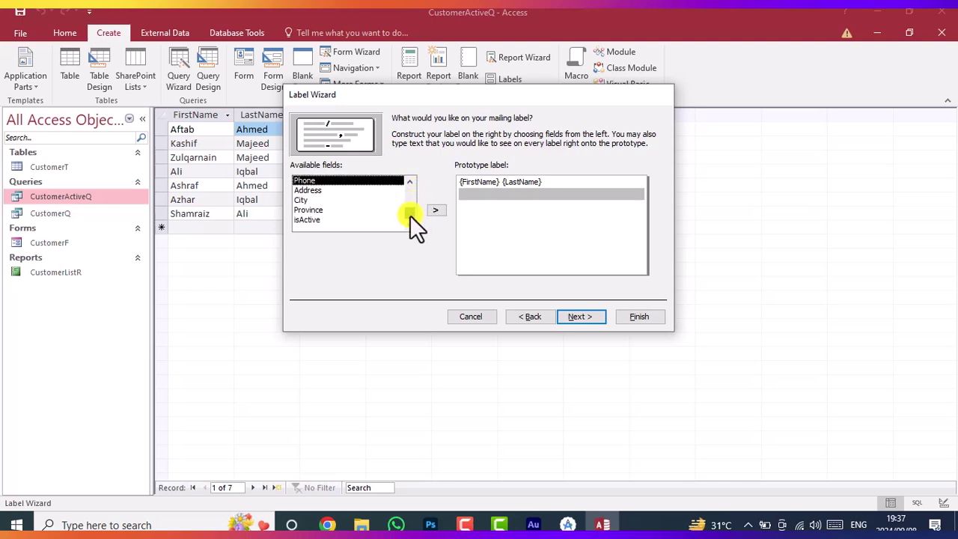
scroll(410, 213, "up", 1)
double_click(307, 200)
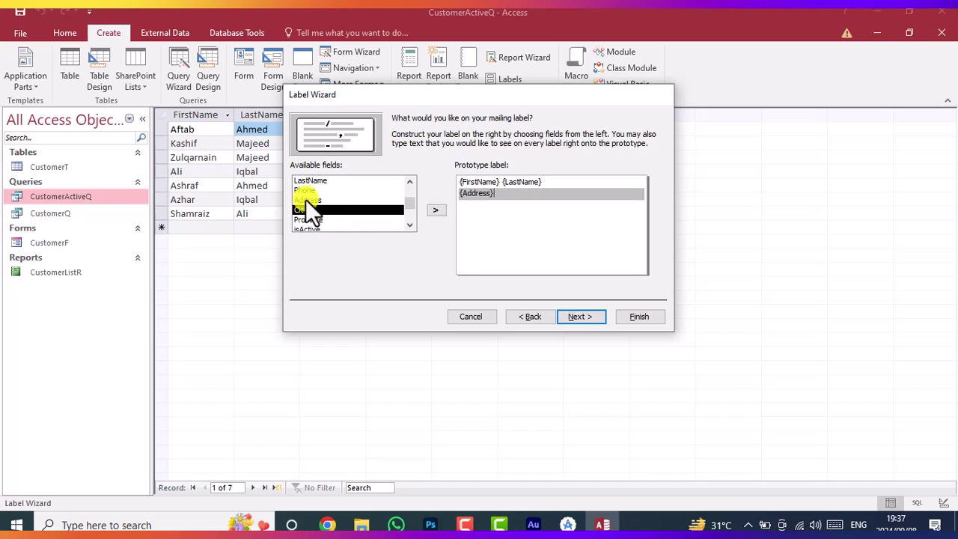
key("Return")
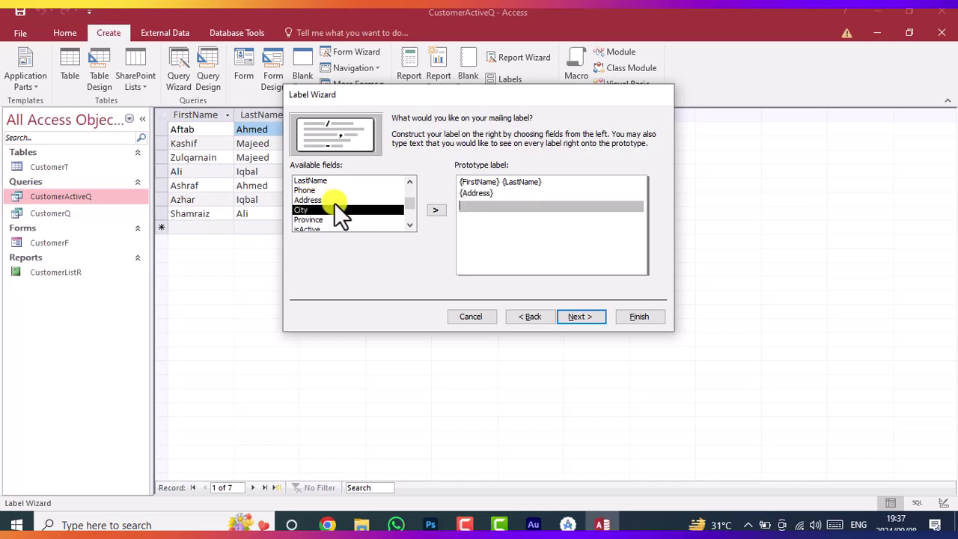
Fill the label's third line with {City}, {City} and the fourth with {Phone}, and accept the label layout.
double_click(307, 210)
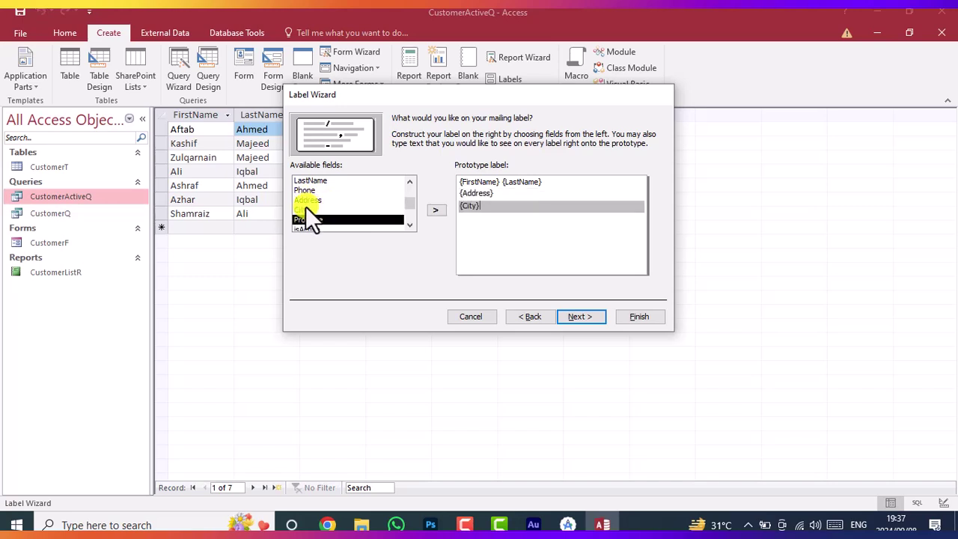
type(",")
double_click(318, 212)
key("Return")
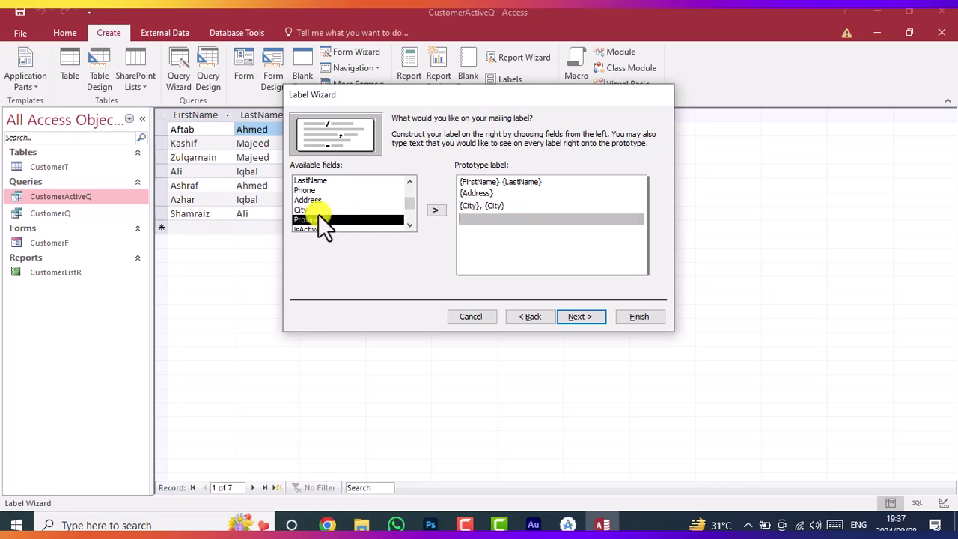
double_click(311, 190)
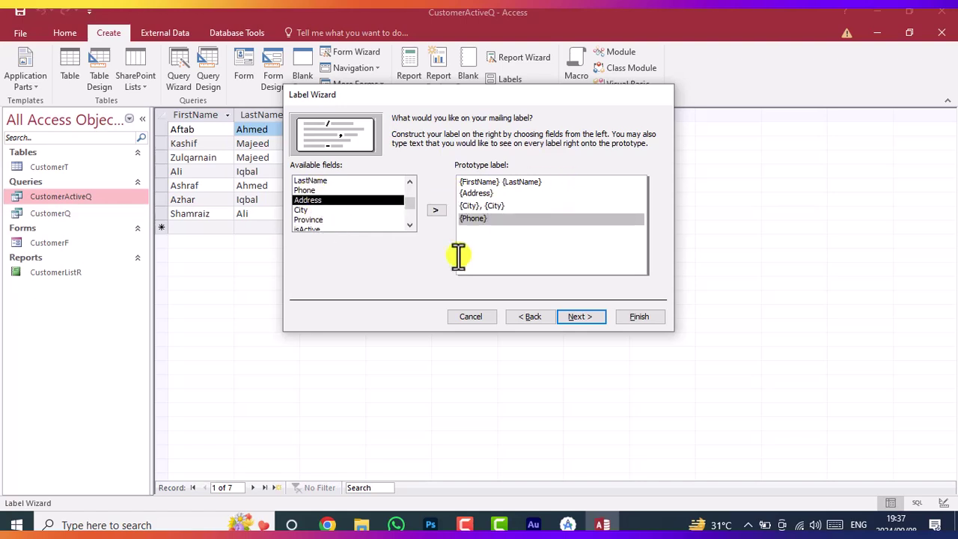
left_click(580, 316)
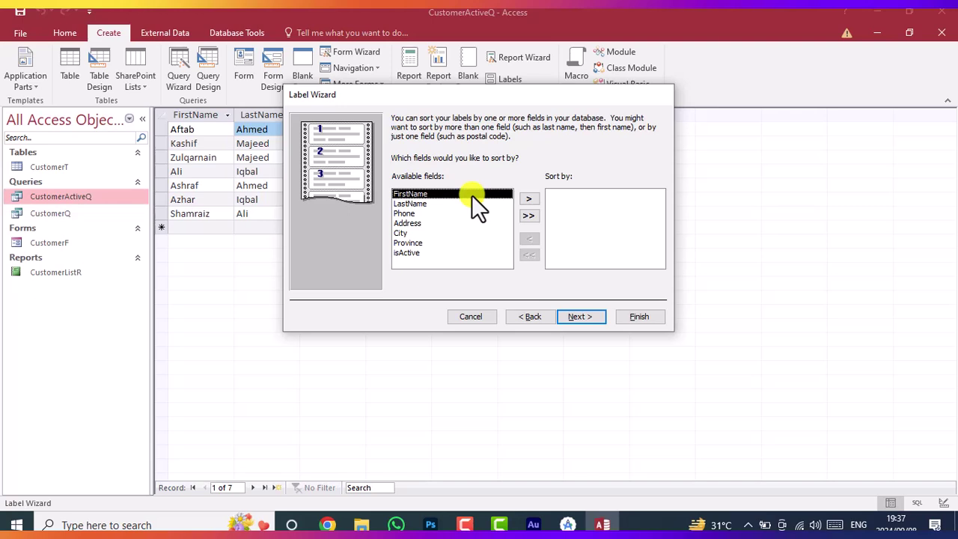
Sort the labels by the City field and proceed to naming the report.
left_click(403, 232)
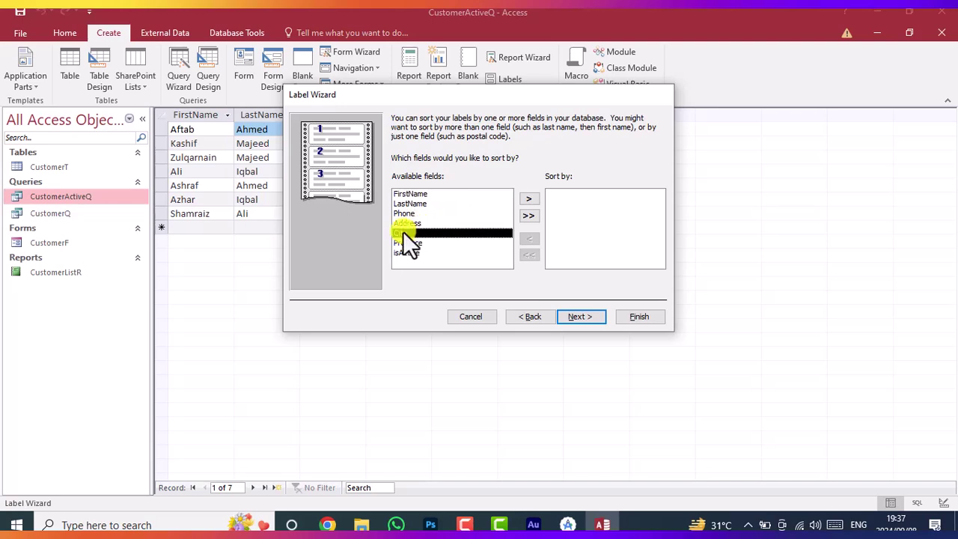
left_click(529, 198)
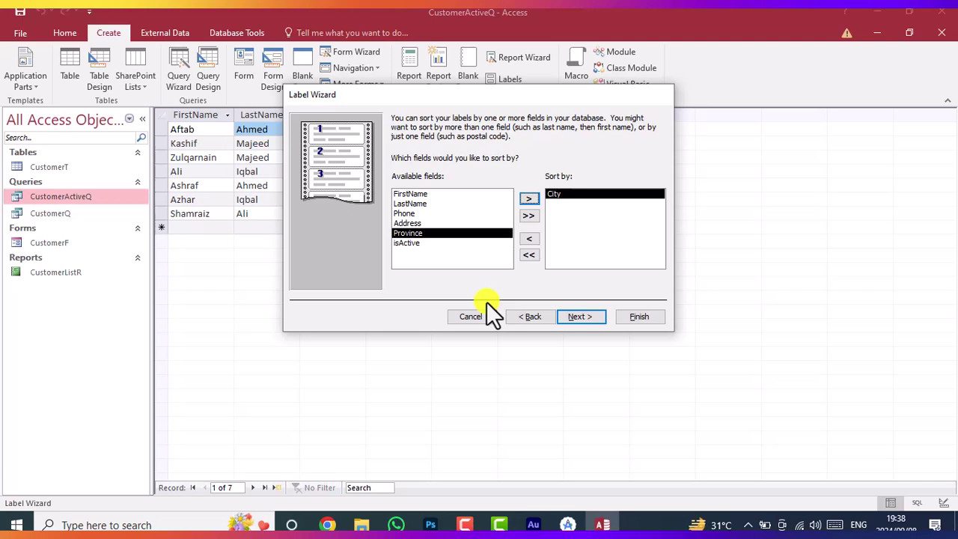
left_click(578, 319)
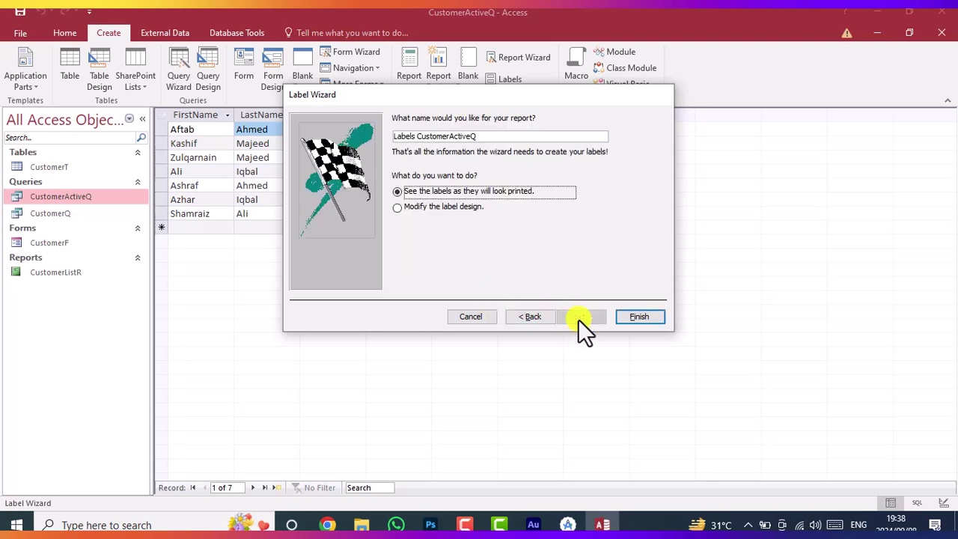
Name the label report LabelsCustomerActiveR and finish the wizard with the labels shown as they will look printed.
left_click(421, 136)
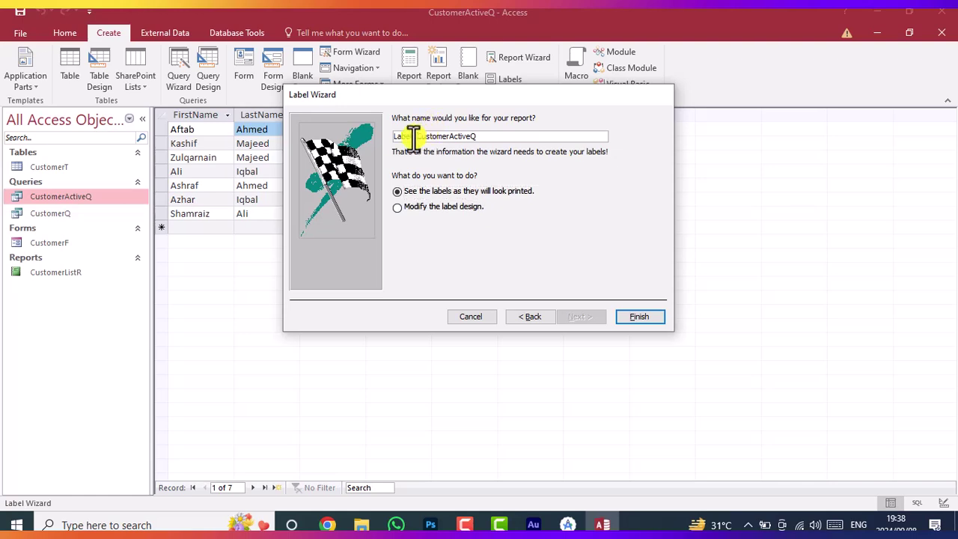
key("BackSpace")
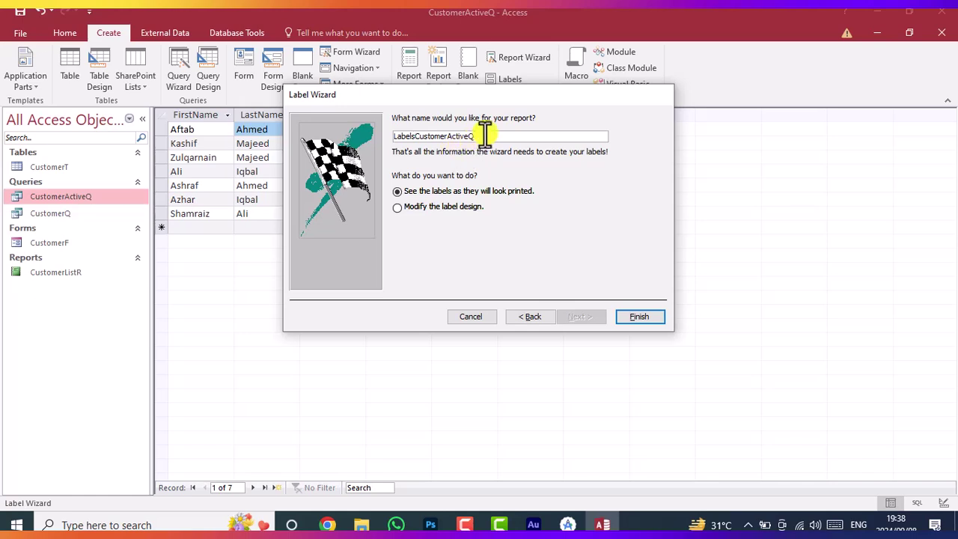
key("BackSpace")
type("R")
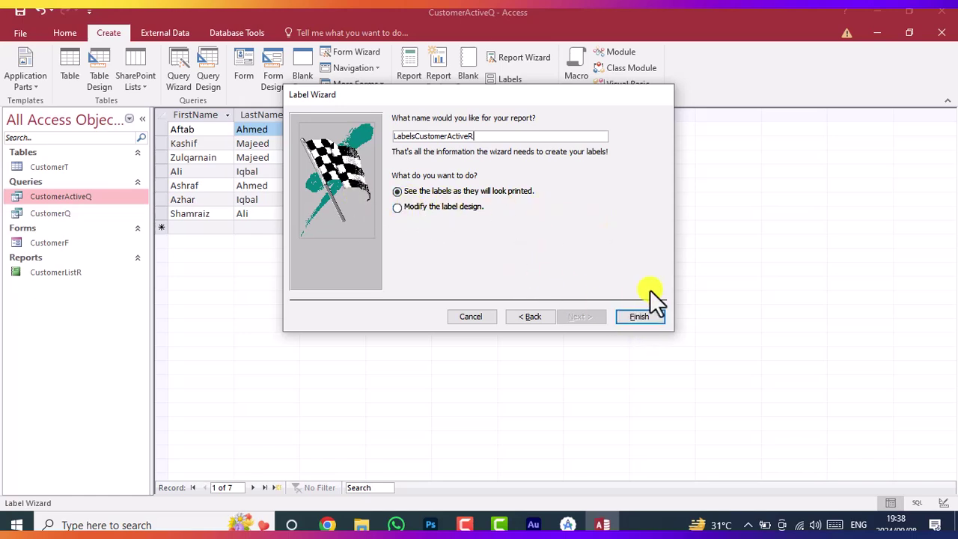
left_click(642, 317)
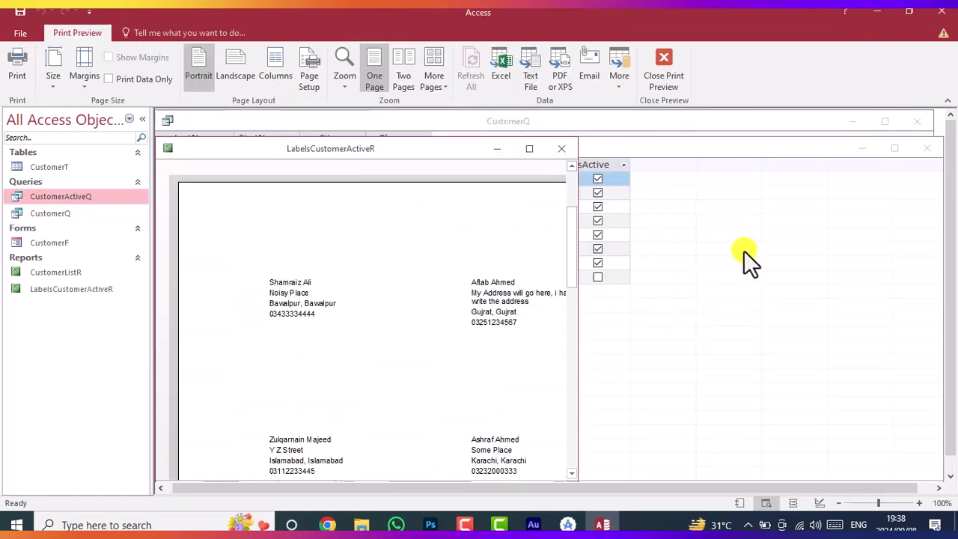
Close the CustomerQ and CustomerActiveQ windows and maximize the LabelsCustomerActiveR print preview.
left_click(924, 120)
left_click(928, 148)
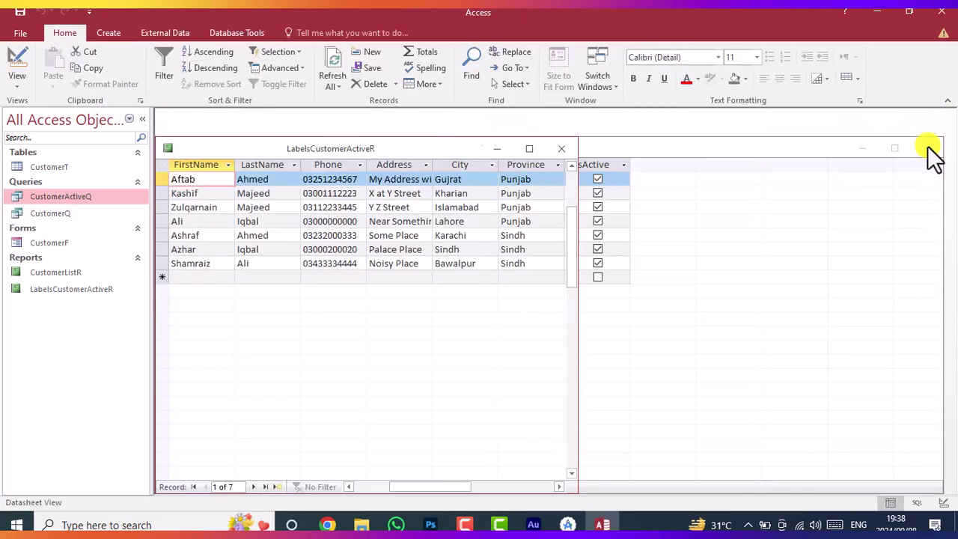
left_click(927, 146)
left_click(532, 153)
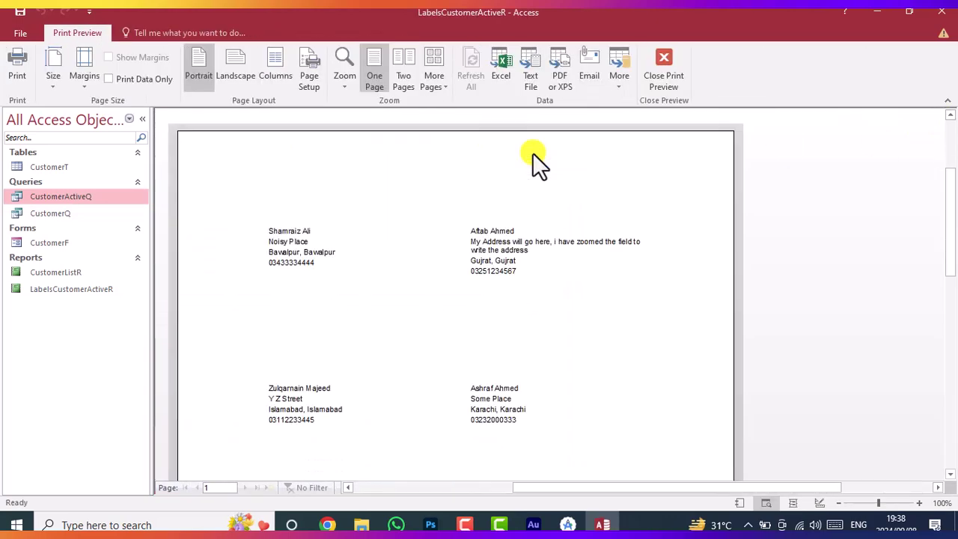
Look through all the labels in the preview, compare them with the CustomerActiveQ records, and close the query.
left_click_drag(955, 221, 953, 253)
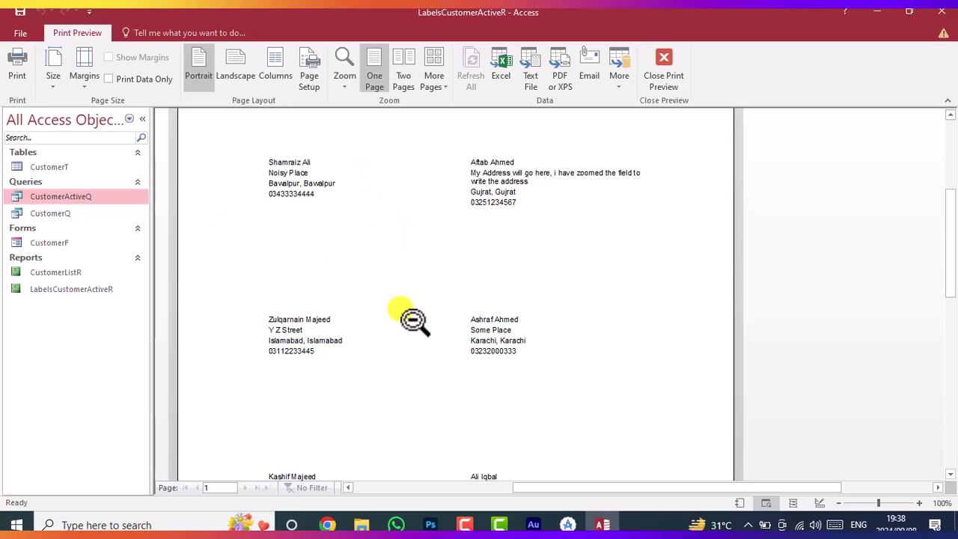
left_click_drag(954, 275, 948, 363)
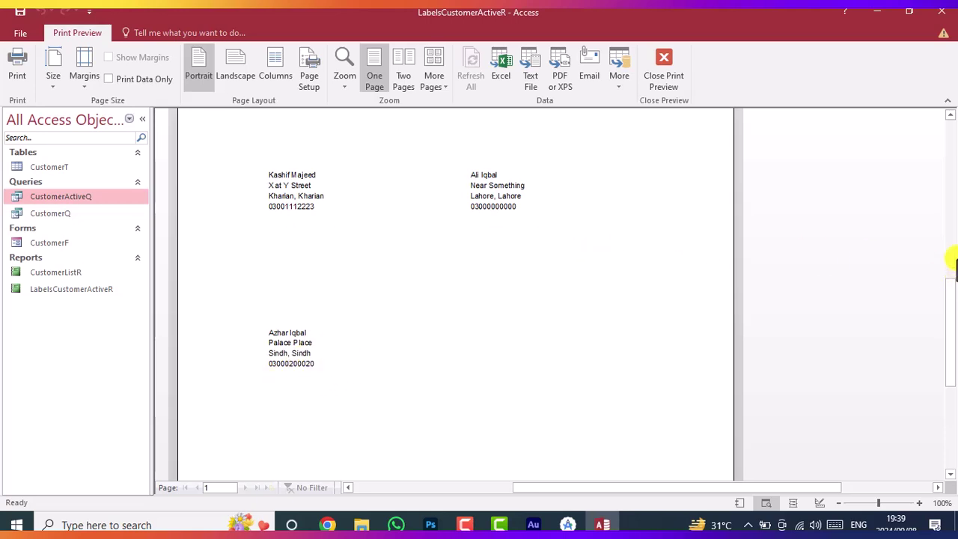
left_click_drag(954, 300, 954, 161)
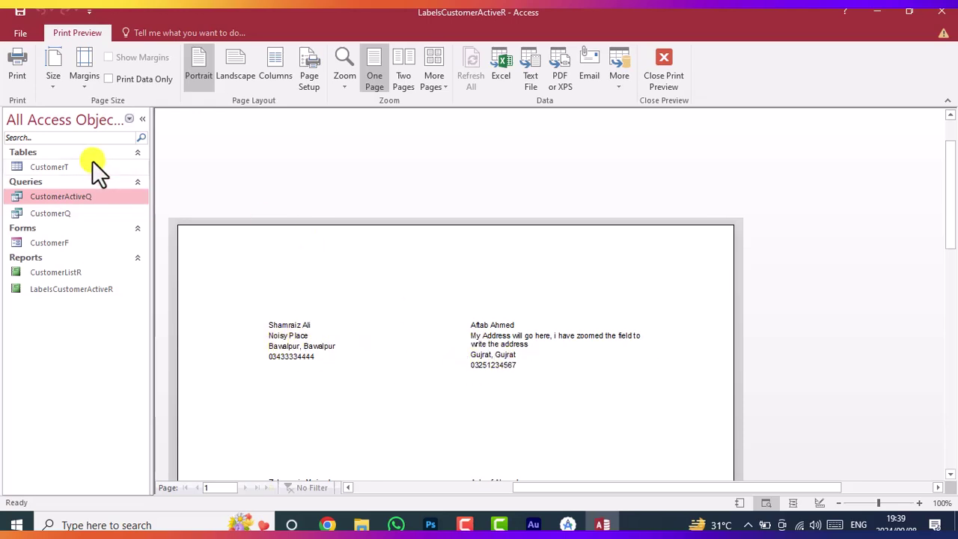
double_click(71, 196)
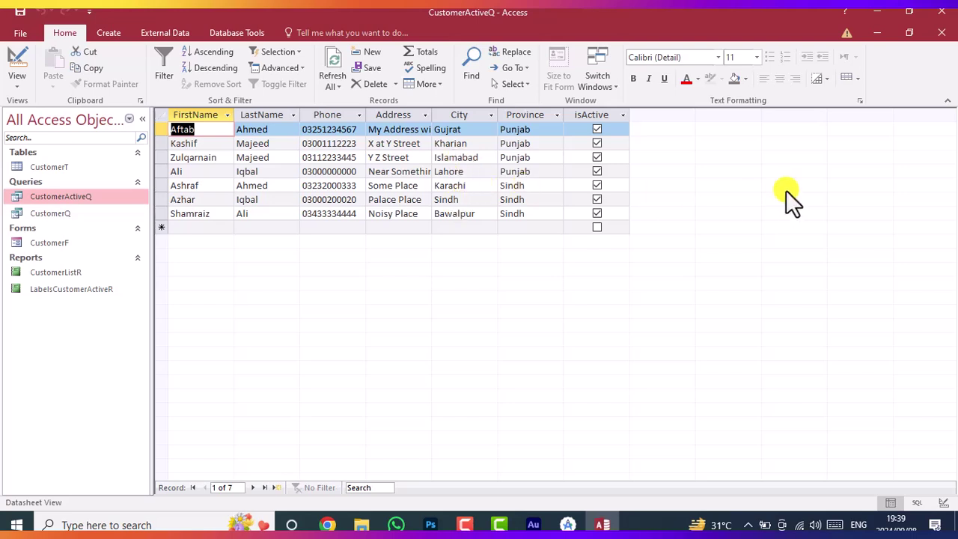
left_click(942, 32)
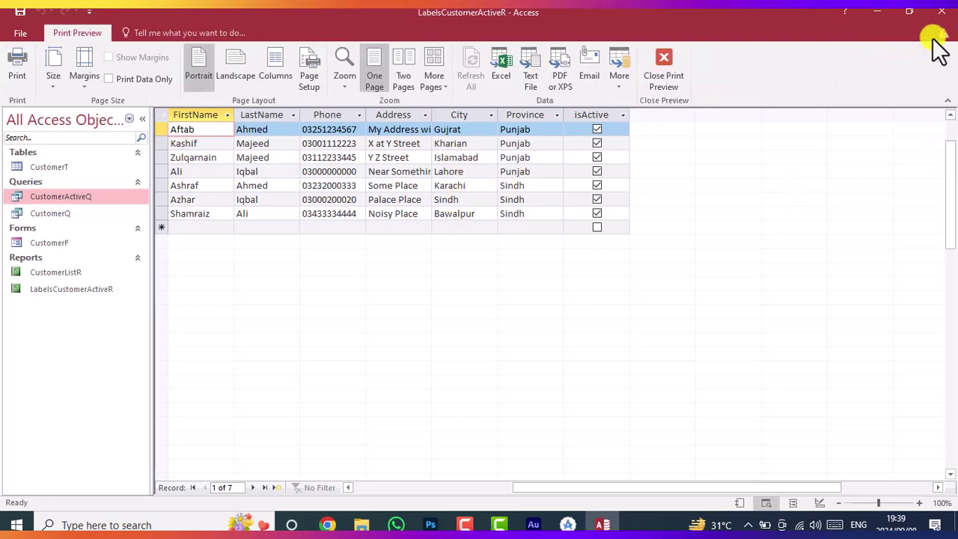
Open LabelsCustomerActiveR in Design View, replace the second City field in the third label line with Province, and save the report.
right_click(64, 289)
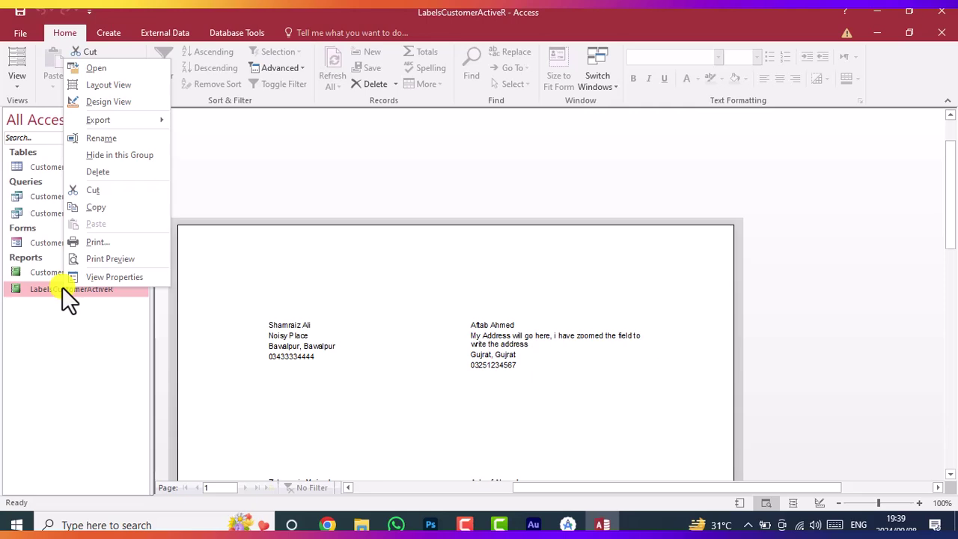
left_click(112, 102)
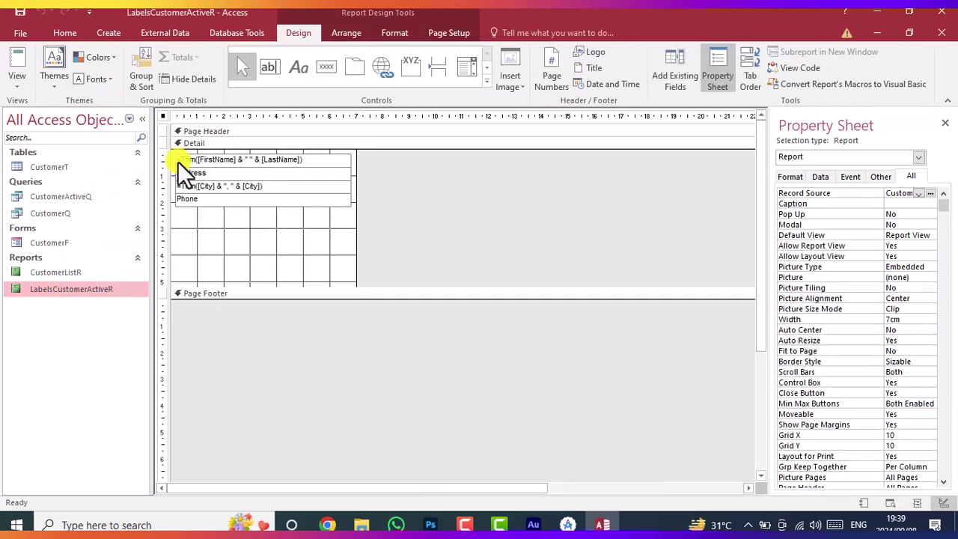
left_click(254, 186)
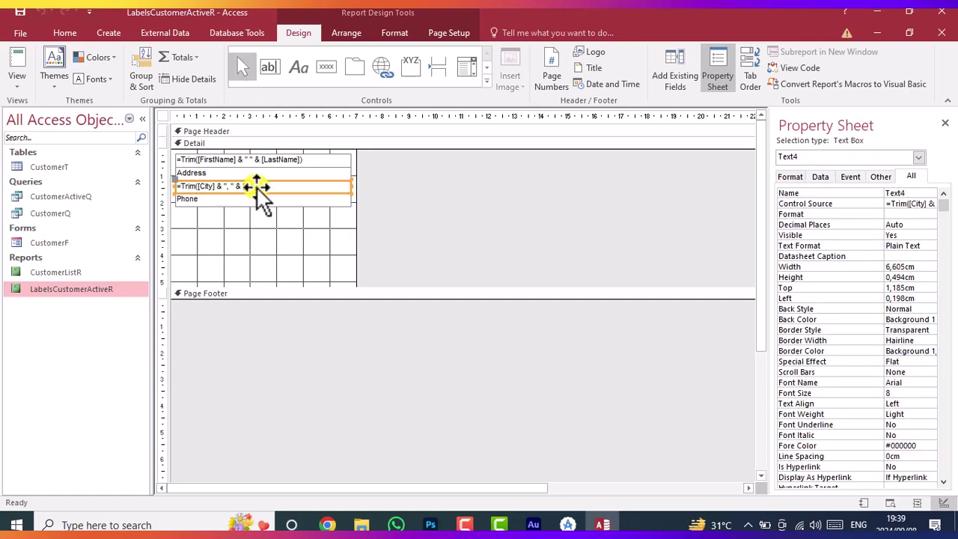
left_click(256, 187)
left_click(256, 188)
key("BackSpace")
key("BackSpace")
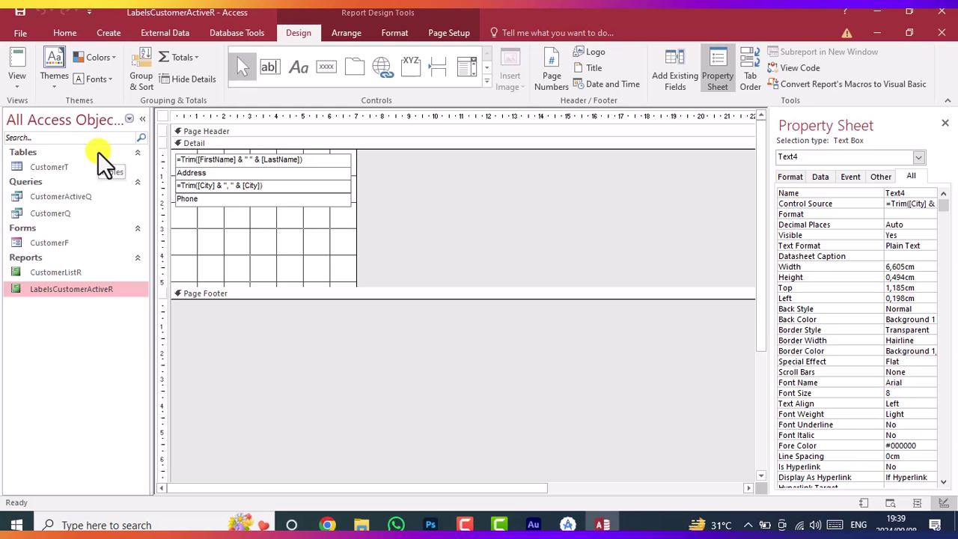
key("BackSpace")
key("BackSpace")
type("Province")
left_click(20, 11)
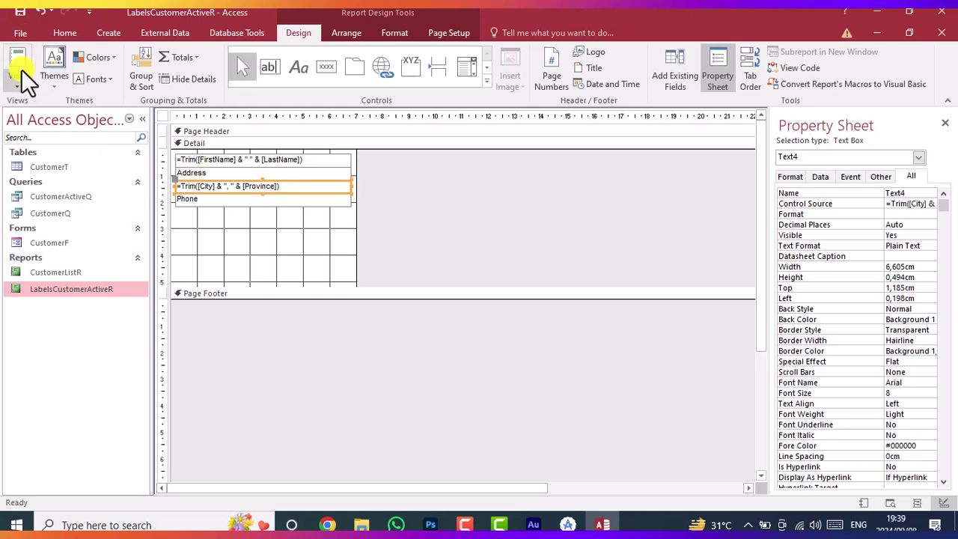
View the labels in Report View, switch to Print Preview, and check the city and province line on every label.
left_click(19, 58)
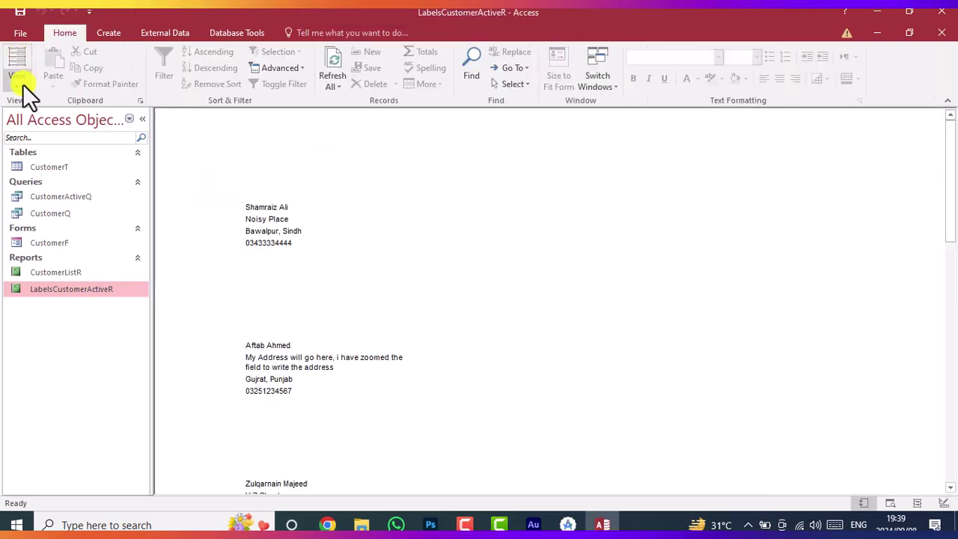
left_click(23, 84)
left_click(42, 141)
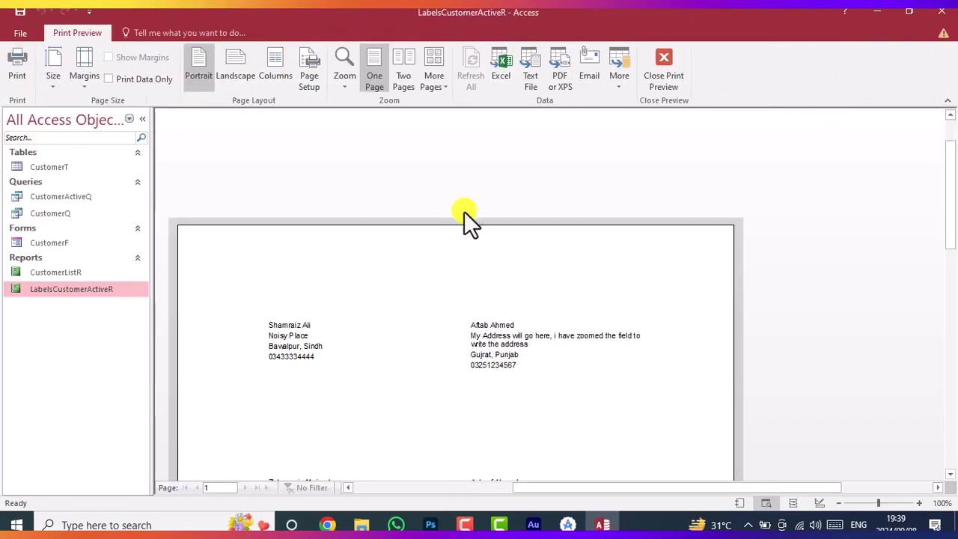
left_click_drag(954, 182, 954, 208)
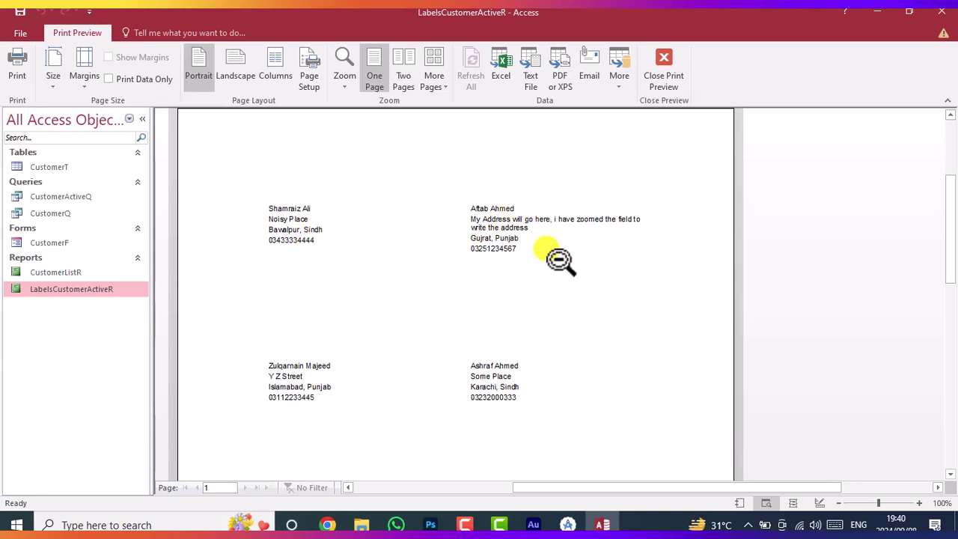
left_click_drag(950, 203, 951, 303)
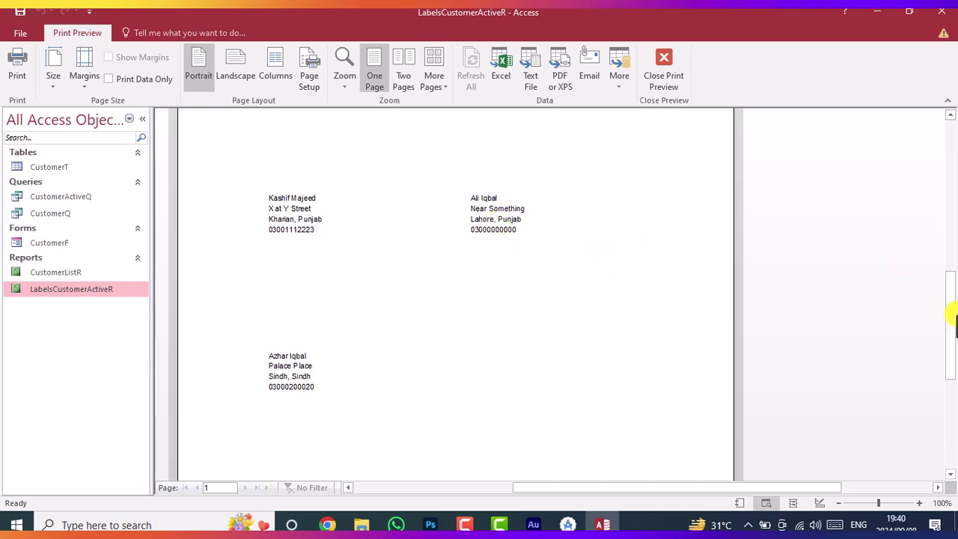
left_click_drag(954, 307, 954, 215)
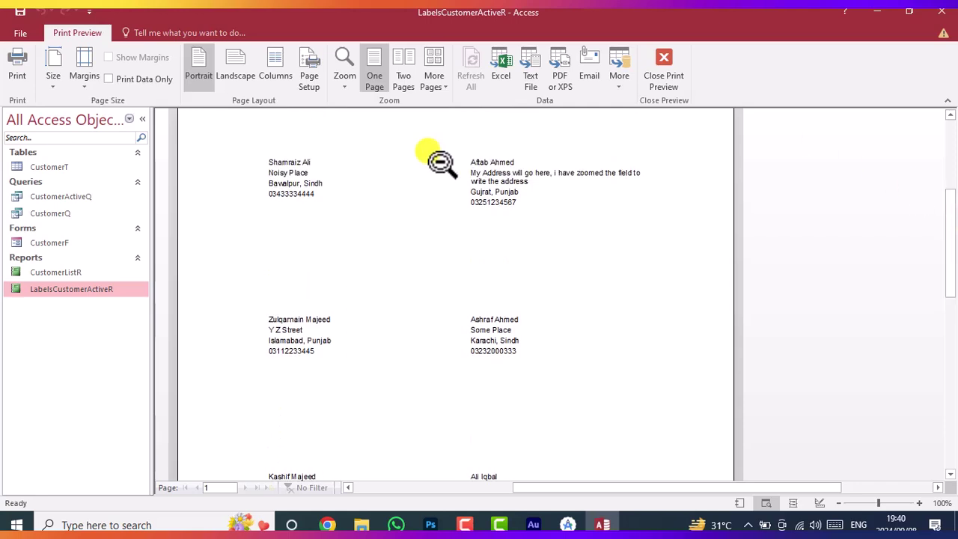